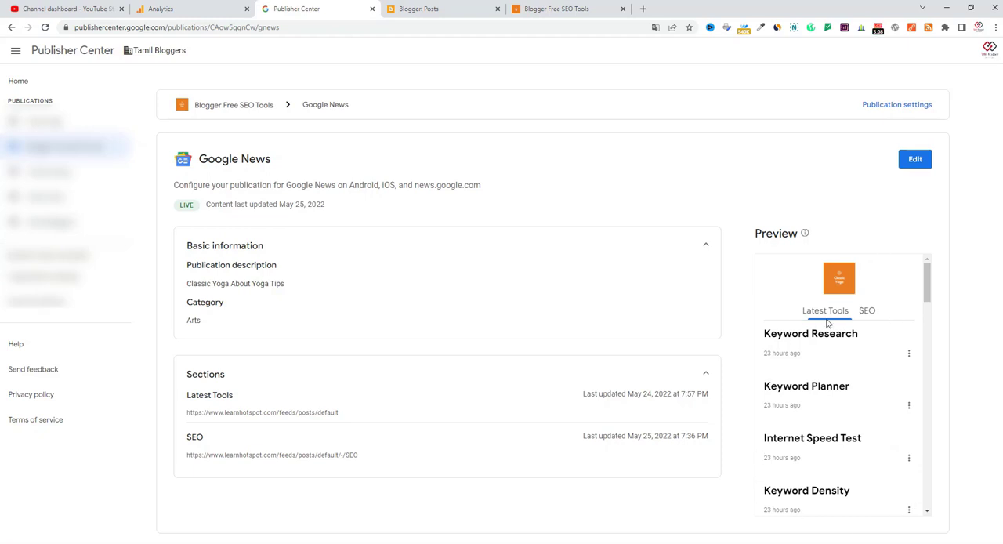
Step: View the SEO section in the Google News publication preview and check the learnhotspot.com website's home page
{"action": "left_click", "coordinate": [866, 312]}
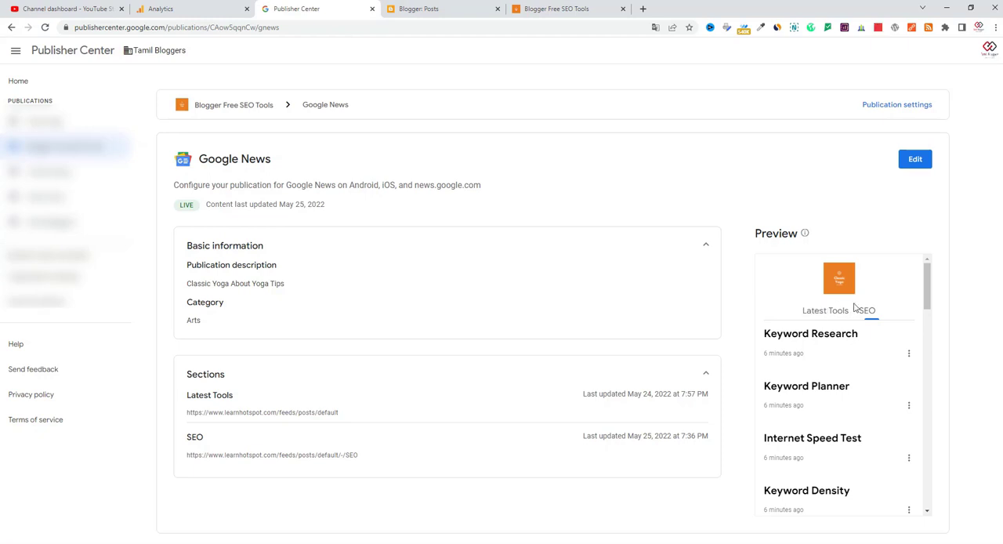
{"action": "left_click", "coordinate": [591, 9]}
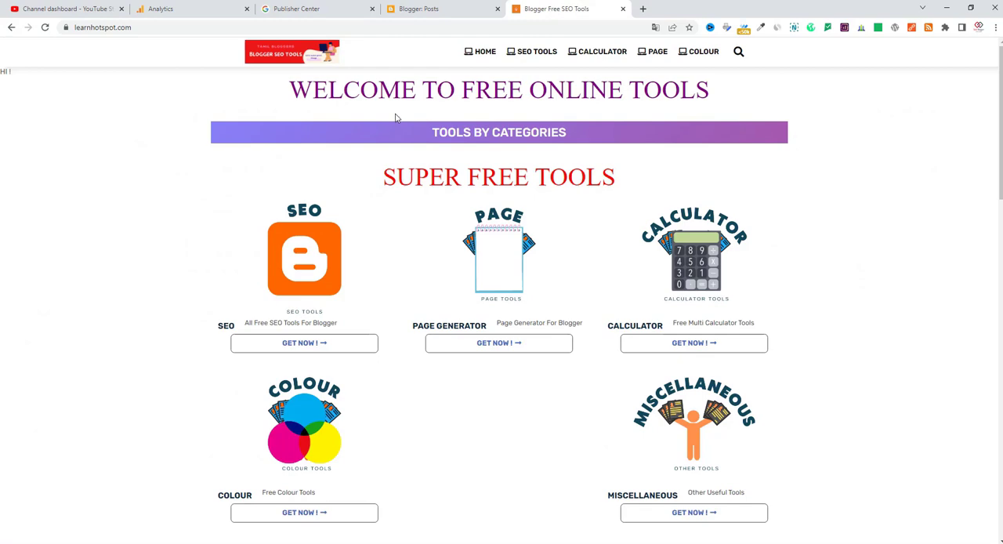
{"action": "left_click", "coordinate": [347, 7]}
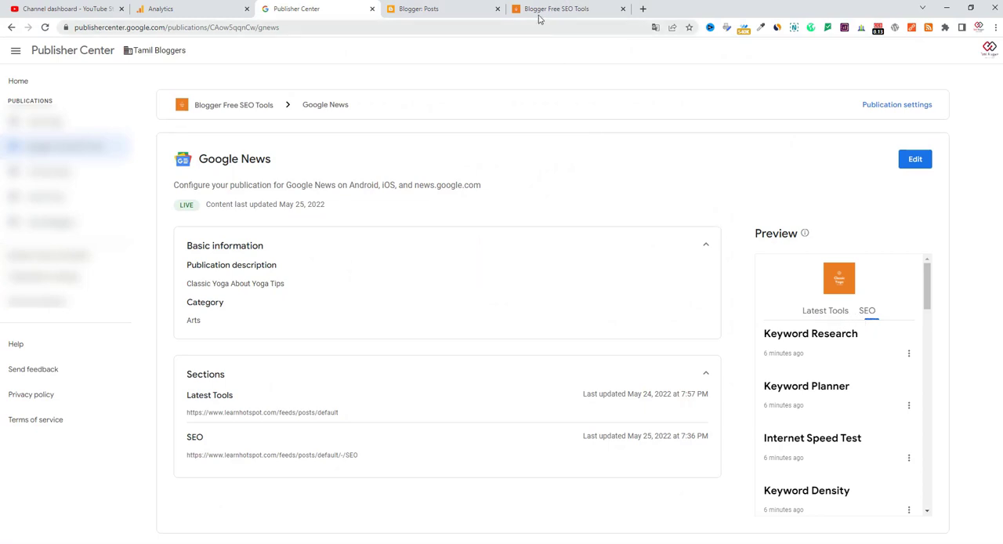
Step: Switch to Blogger and examine the labels assigned to the posts throughout the Blogger Free SEO Tools post list
{"action": "left_click", "coordinate": [454, 8]}
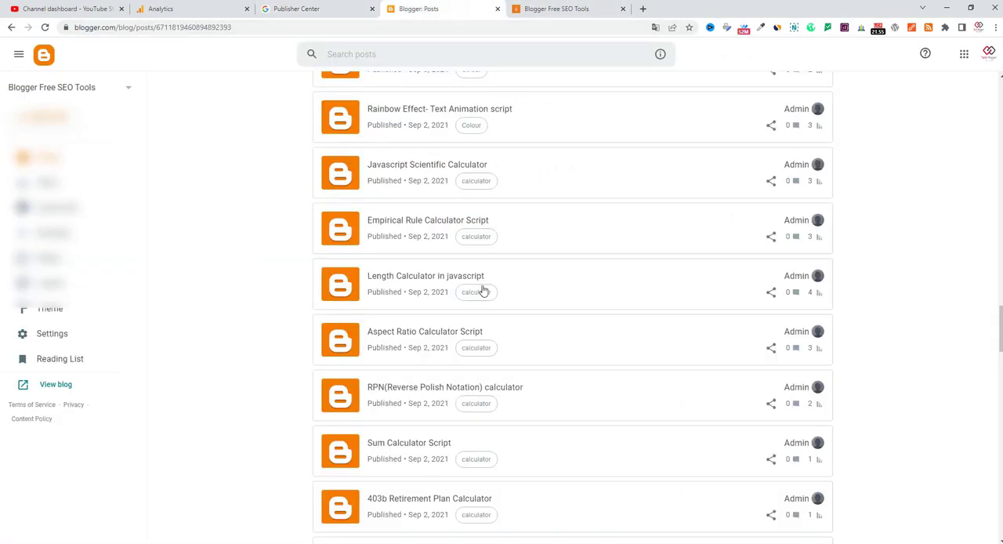
{"action": "scroll", "coordinate": [486, 295], "scroll_direction": "up", "scroll_amount": 8}
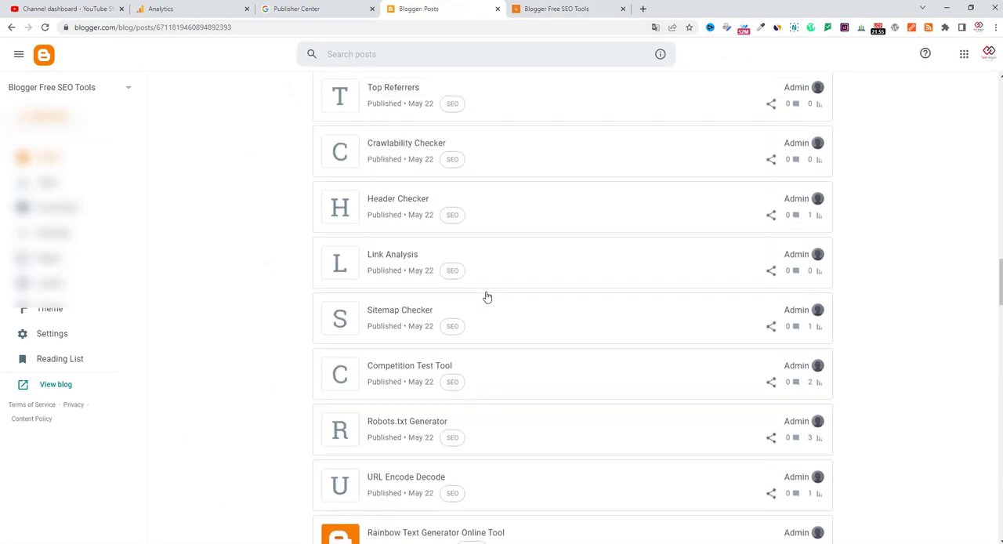
{"action": "scroll", "coordinate": [486, 296], "scroll_direction": "up", "scroll_amount": 10}
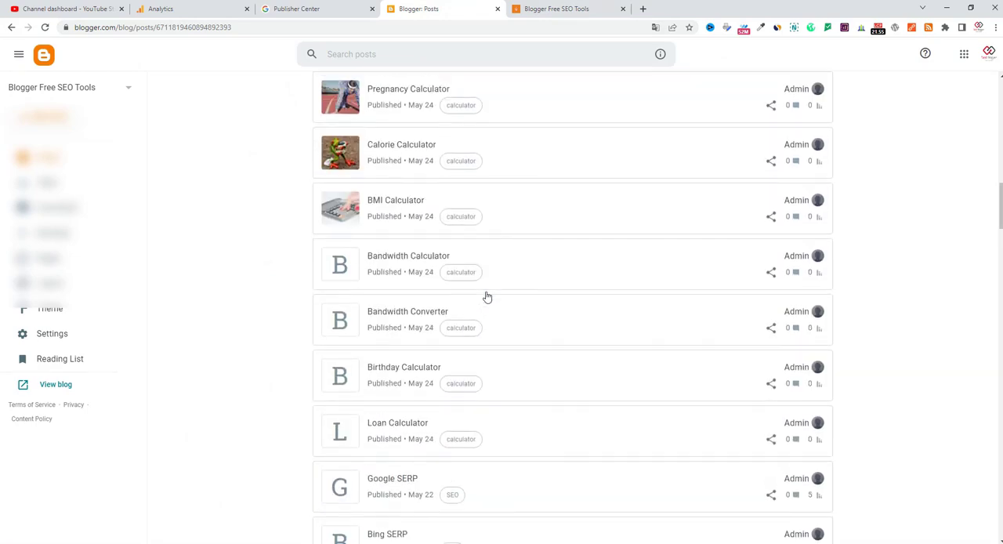
{"action": "scroll", "coordinate": [486, 296], "scroll_direction": "up", "scroll_amount": 10}
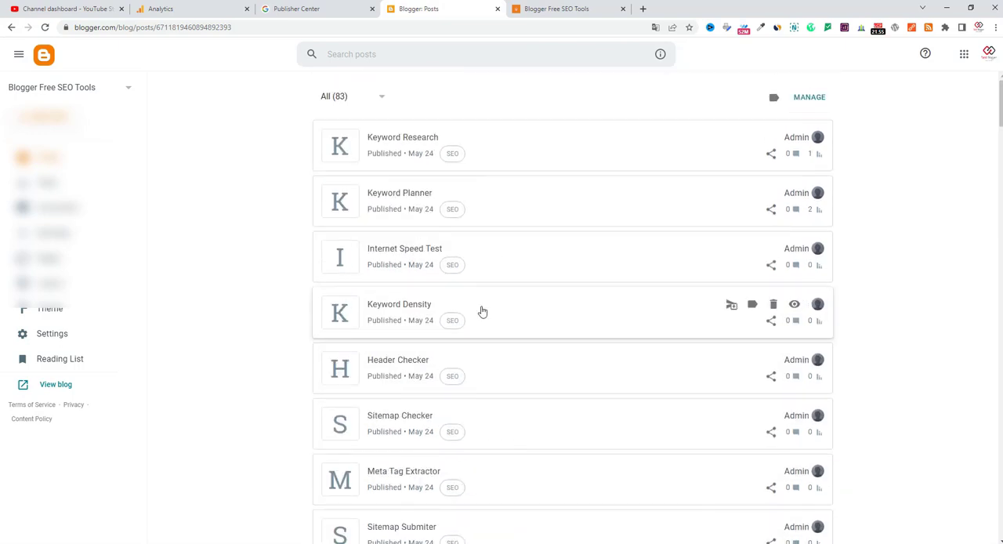
{"action": "scroll", "coordinate": [481, 311], "scroll_direction": "down", "scroll_amount": 9}
{"action": "scroll", "coordinate": [481, 311], "scroll_direction": "down", "scroll_amount": 5}
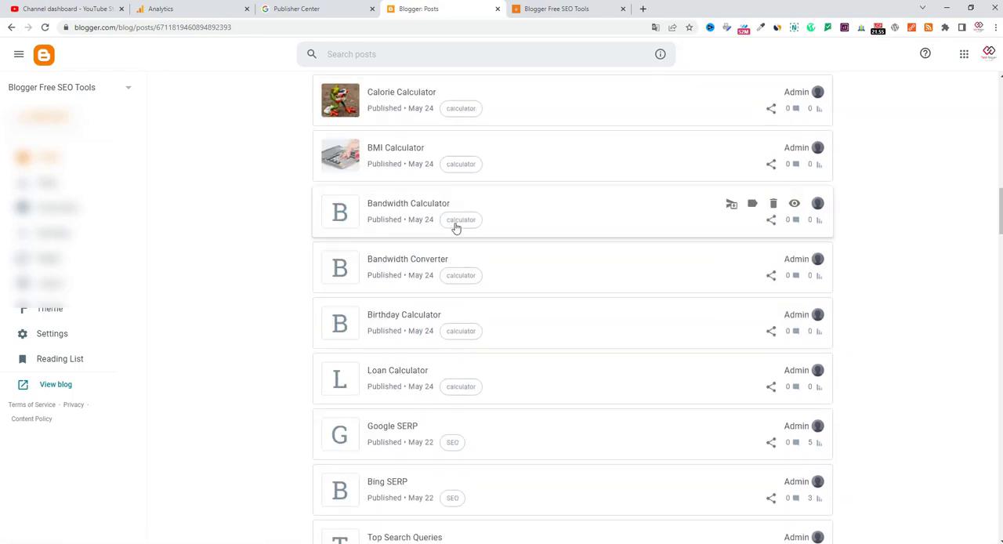
{"action": "scroll", "coordinate": [506, 352], "scroll_direction": "down", "scroll_amount": 10}
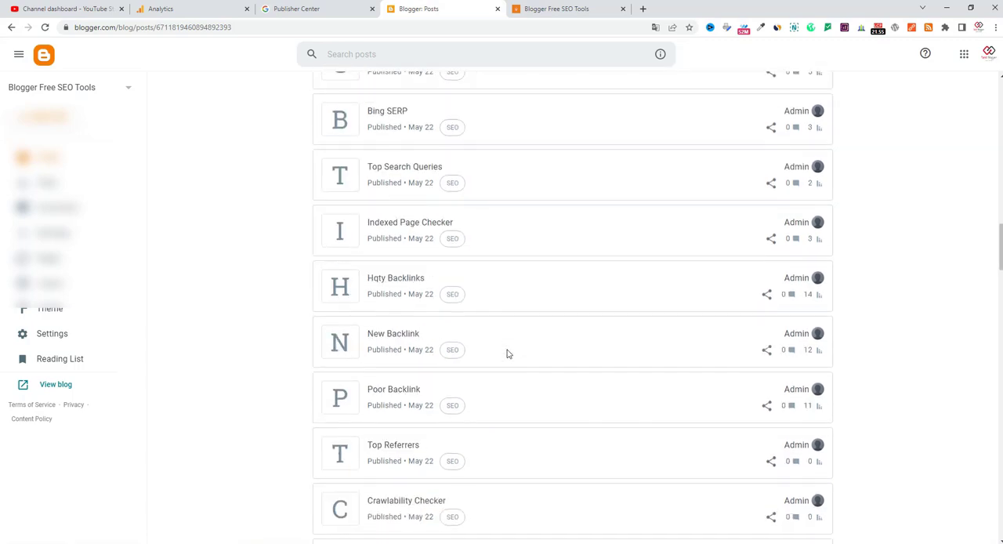
{"action": "scroll", "coordinate": [506, 351], "scroll_direction": "down", "scroll_amount": 5}
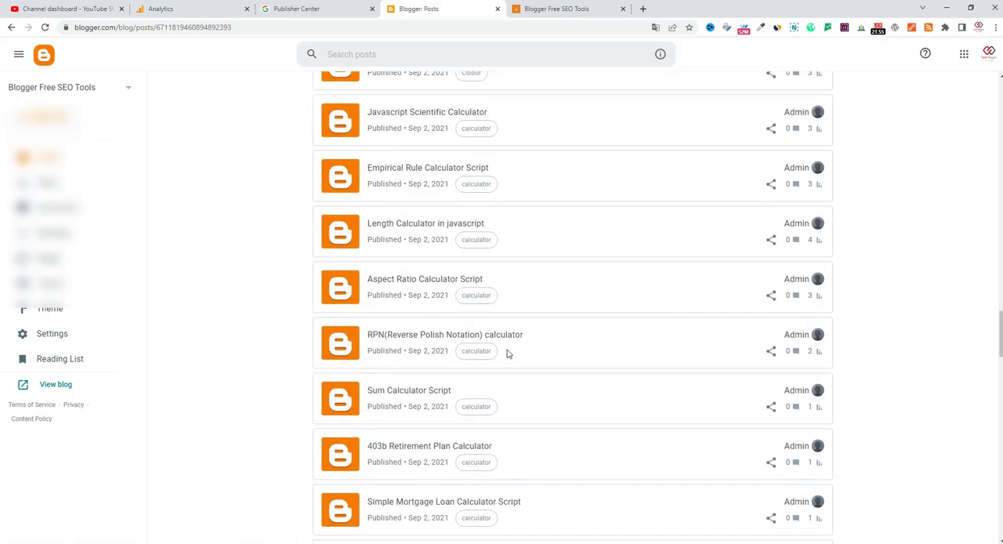
{"action": "scroll", "coordinate": [500, 315], "scroll_direction": "up", "scroll_amount": 8}
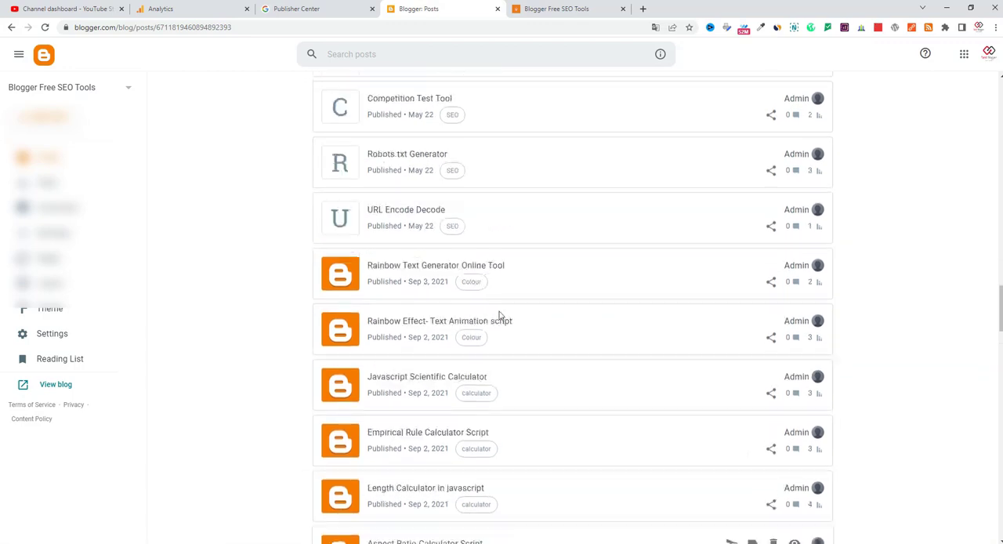
{"action": "scroll", "coordinate": [500, 315], "scroll_direction": "up", "scroll_amount": 4}
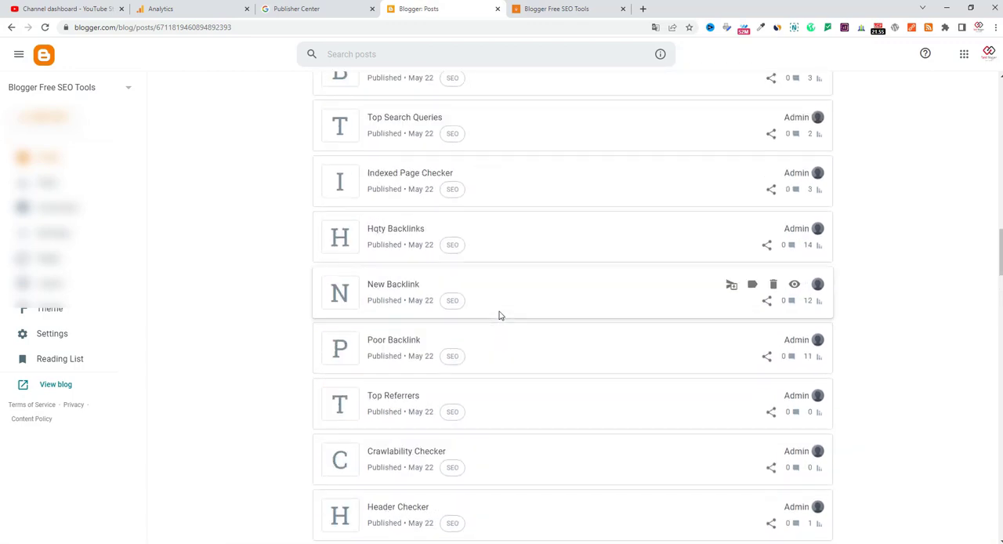
{"action": "scroll", "coordinate": [500, 315], "scroll_direction": "up", "scroll_amount": 8}
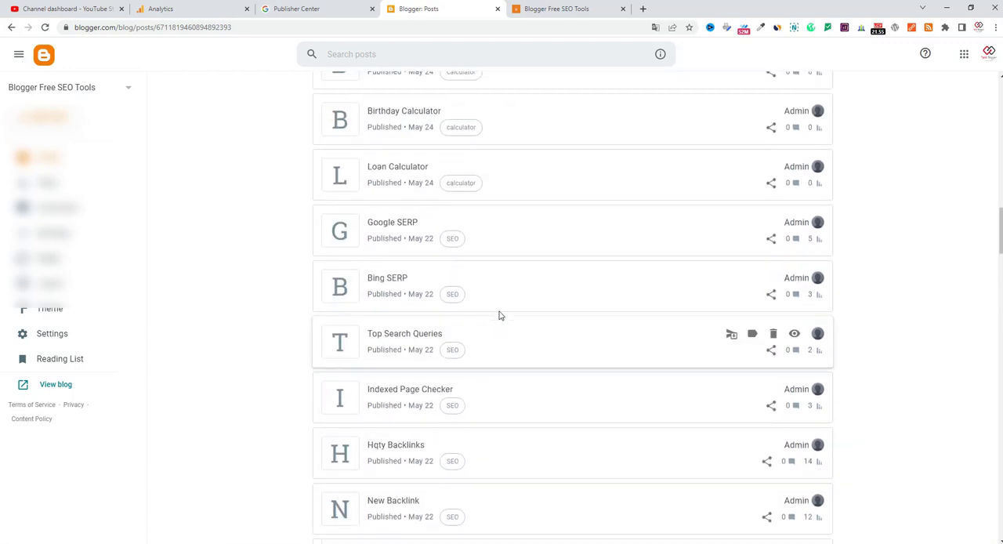
{"action": "scroll", "coordinate": [499, 315], "scroll_direction": "up", "scroll_amount": 3}
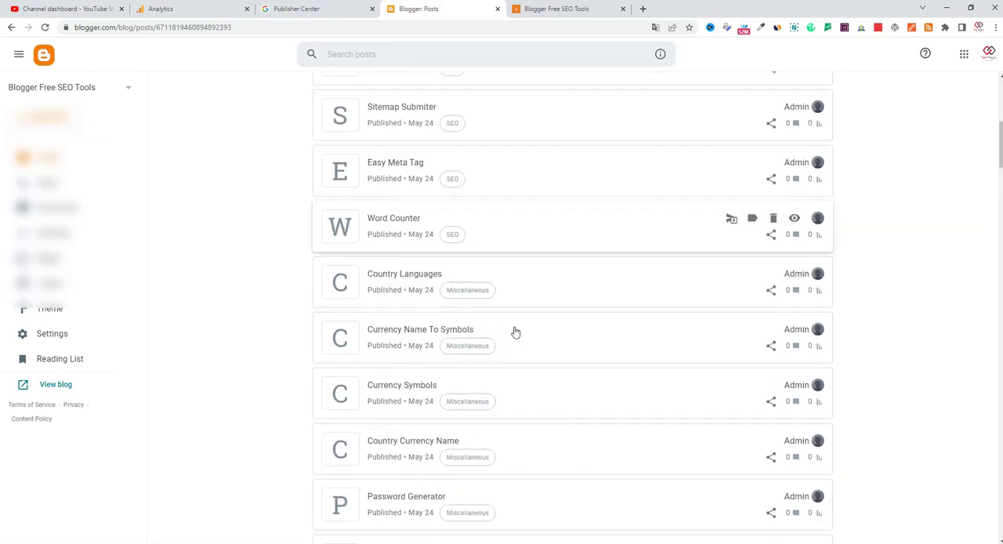
Step: Return to Publisher Center and open the Google News publication's content settings for editing
{"action": "left_click", "coordinate": [324, 8]}
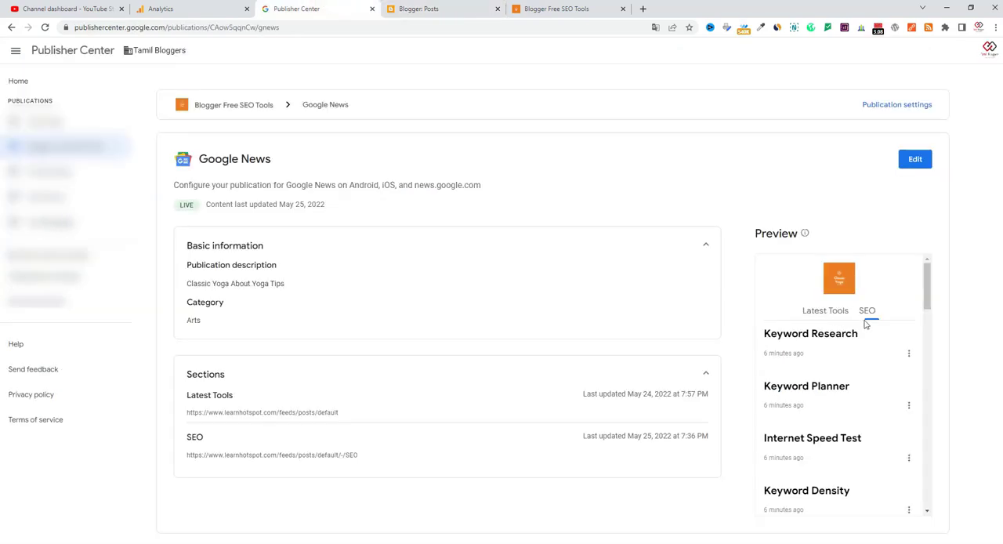
{"action": "left_click", "coordinate": [541, 8]}
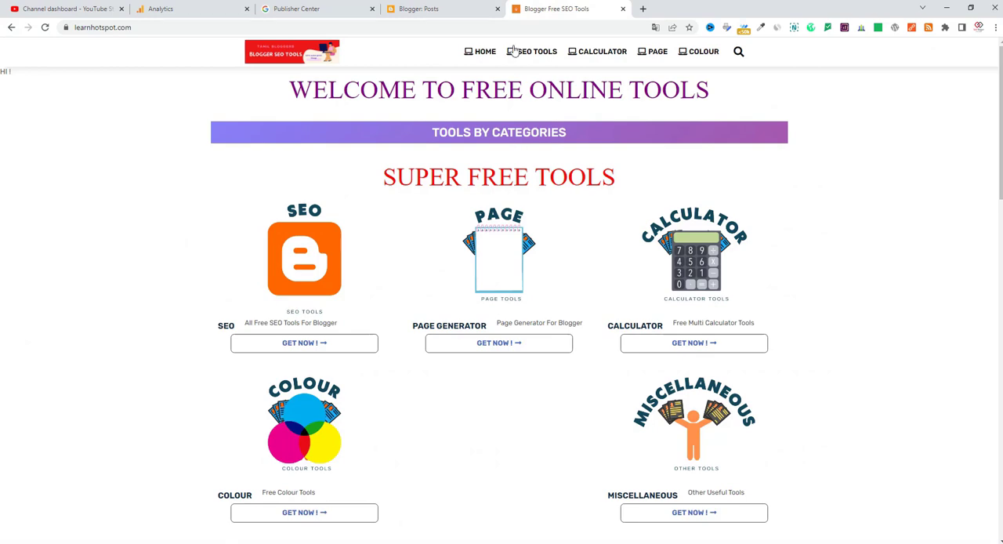
{"action": "left_click", "coordinate": [312, 6]}
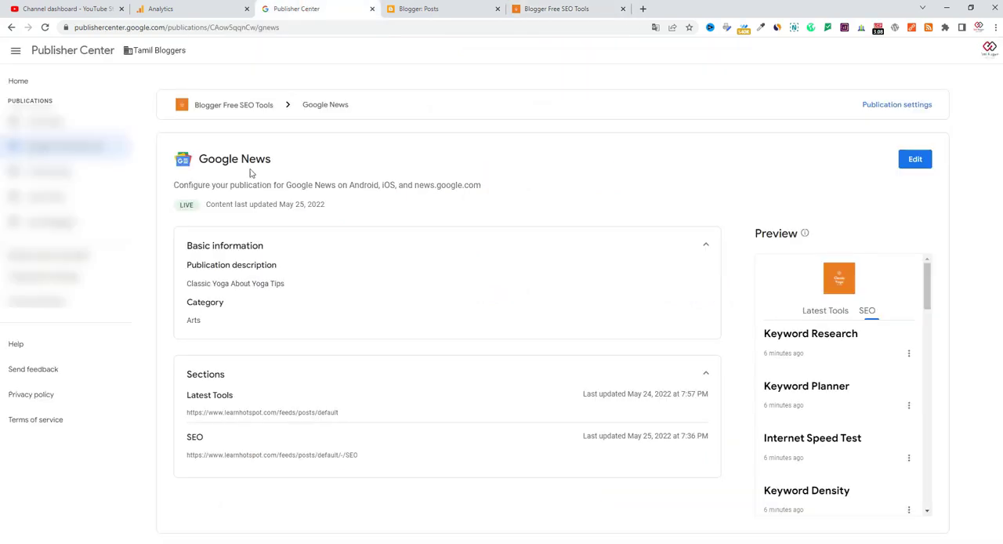
{"action": "left_click", "coordinate": [914, 166]}
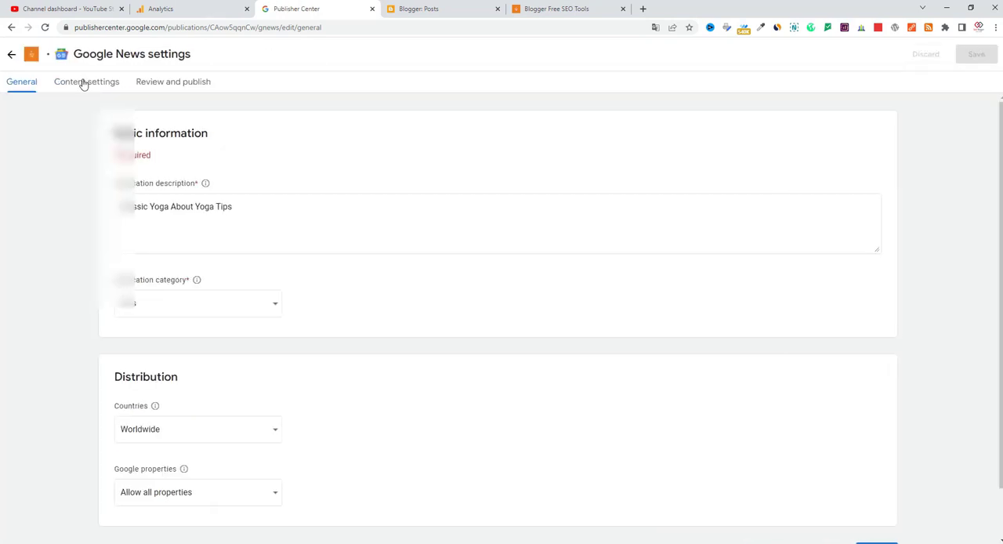
{"action": "left_click", "coordinate": [83, 83]}
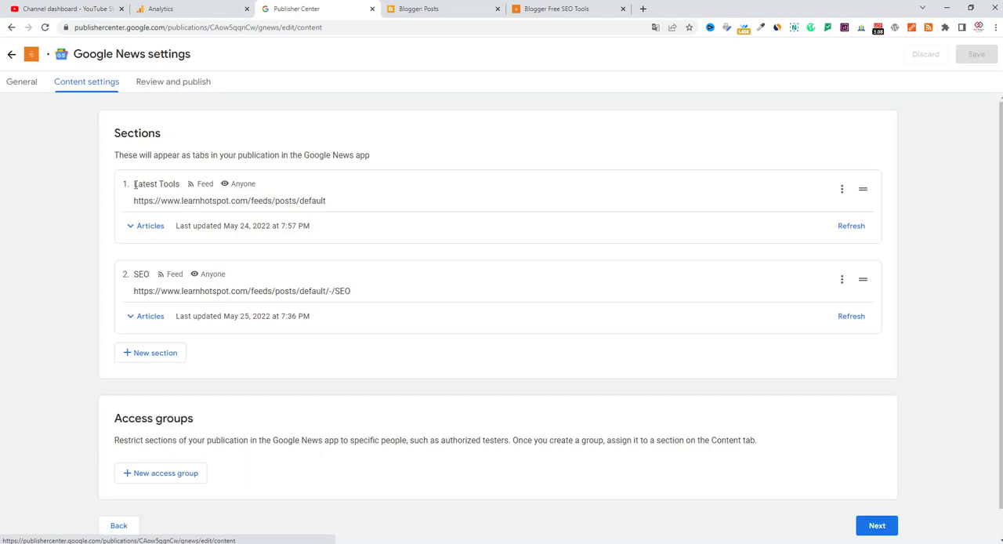
Step: Inspect the Latest Tools section's title, feed URL and view access in its feed editor, and close it without applying anything
{"action": "triple_click", "coordinate": [134, 183]}
{"action": "left_click", "coordinate": [133, 184]}
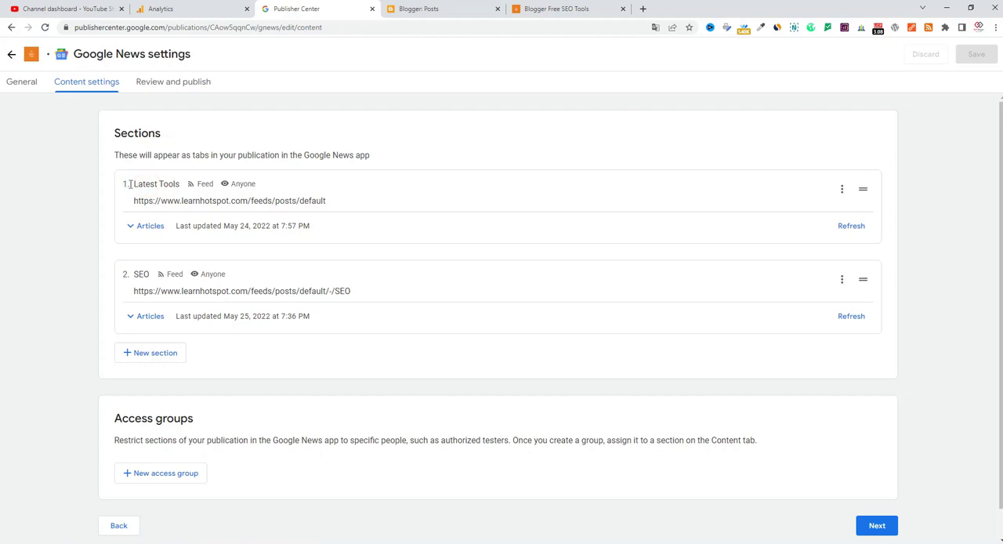
{"action": "triple_click", "coordinate": [135, 184]}
{"action": "left_click", "coordinate": [167, 184]}
{"action": "left_click", "coordinate": [845, 197]}
{"action": "left_click", "coordinate": [865, 216]}
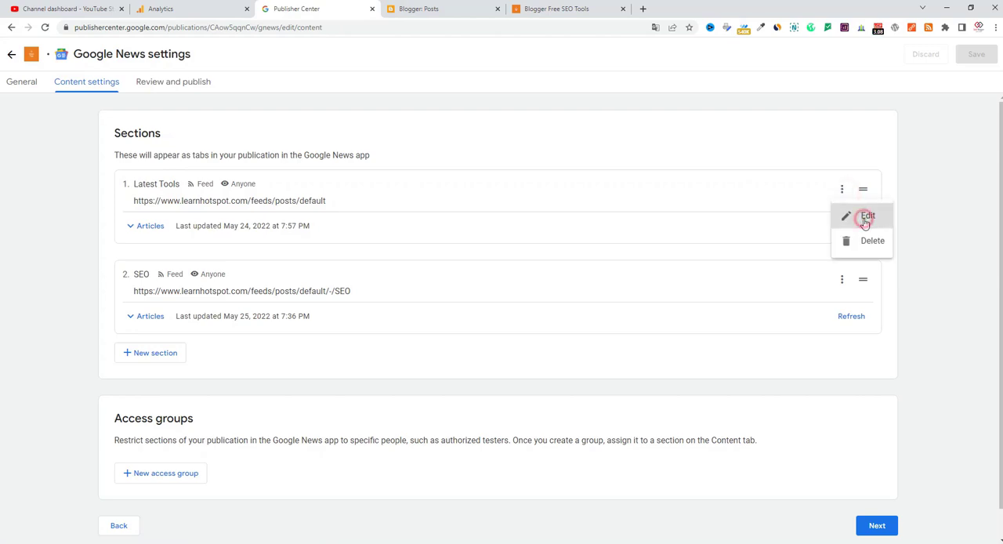
{"action": "left_click", "coordinate": [842, 190]}
{"action": "left_click", "coordinate": [866, 214]}
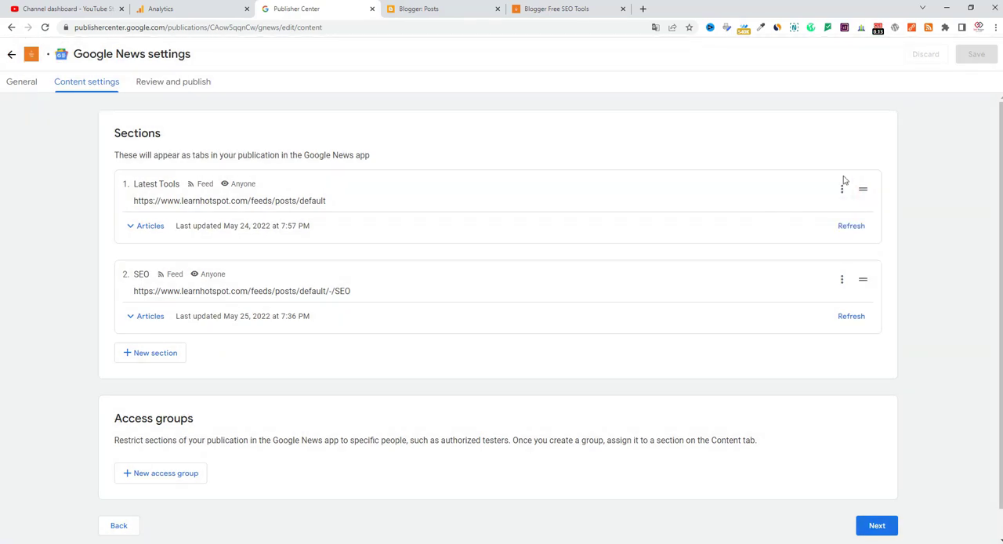
{"action": "left_click", "coordinate": [843, 190]}
{"action": "left_click", "coordinate": [862, 215]}
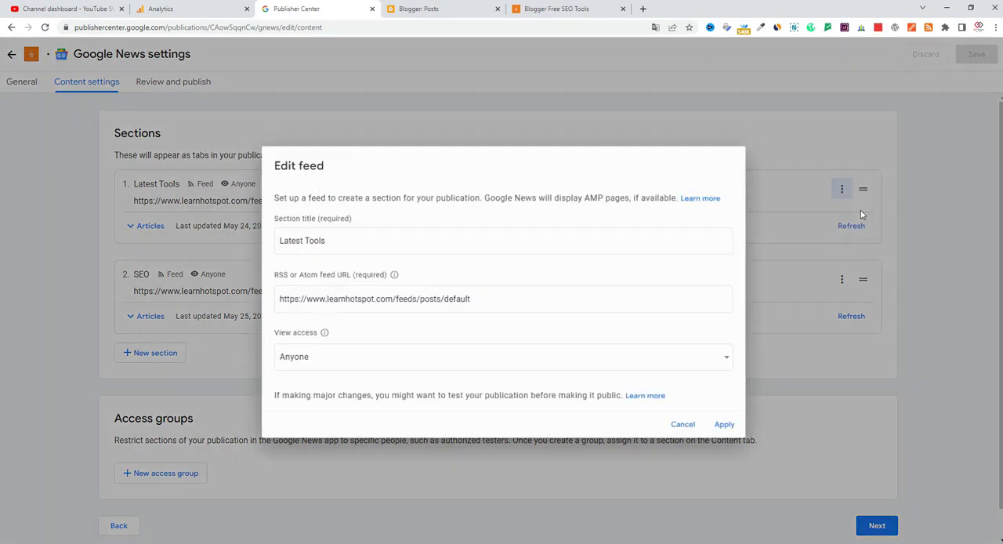
{"action": "left_click", "coordinate": [678, 426]}
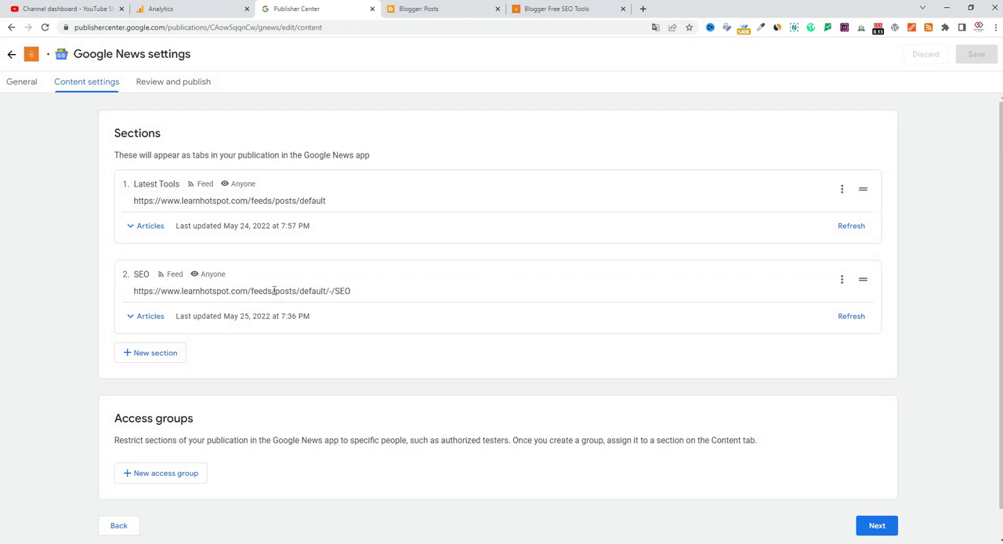
Step: Switch to the learnhotspot.com site and open its Calculator label page to examine the label URL
{"action": "left_click", "coordinate": [555, 9]}
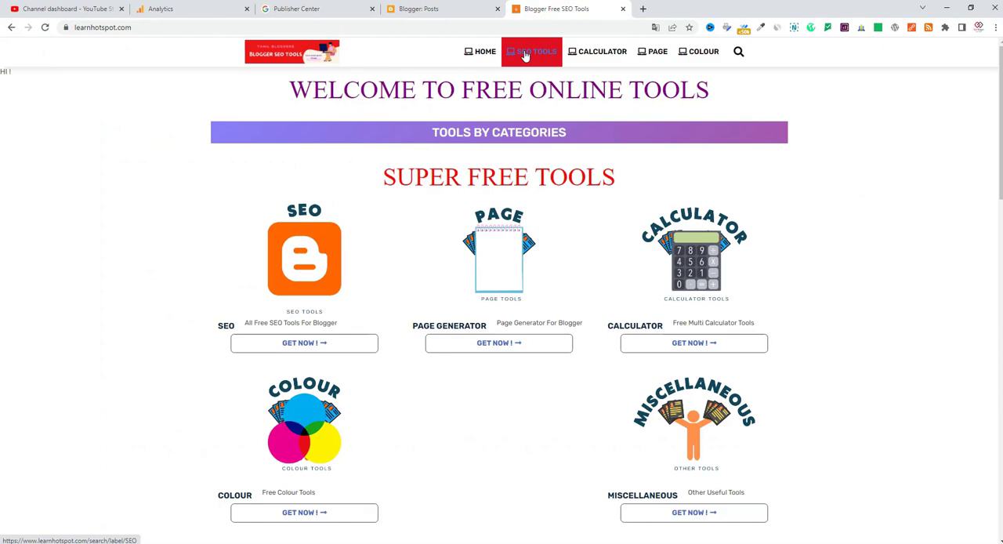
{"action": "left_click", "coordinate": [593, 62]}
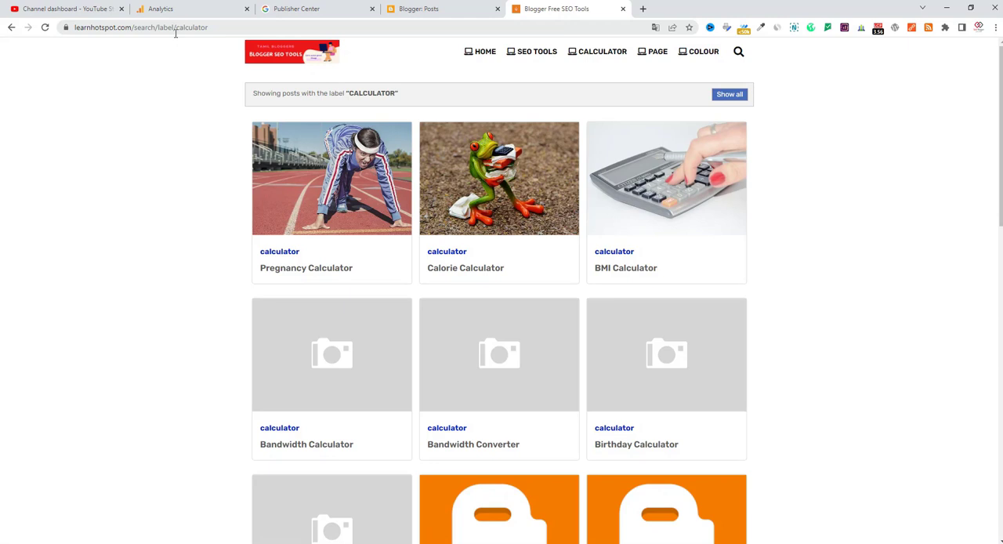
{"action": "key", "text": "super+plus"}
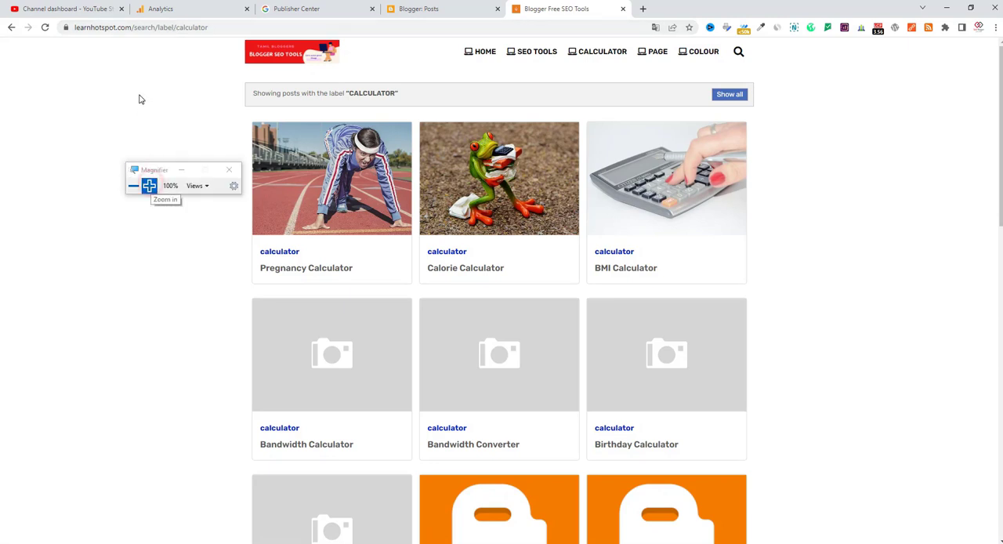
{"action": "key", "text": "super+plus"}
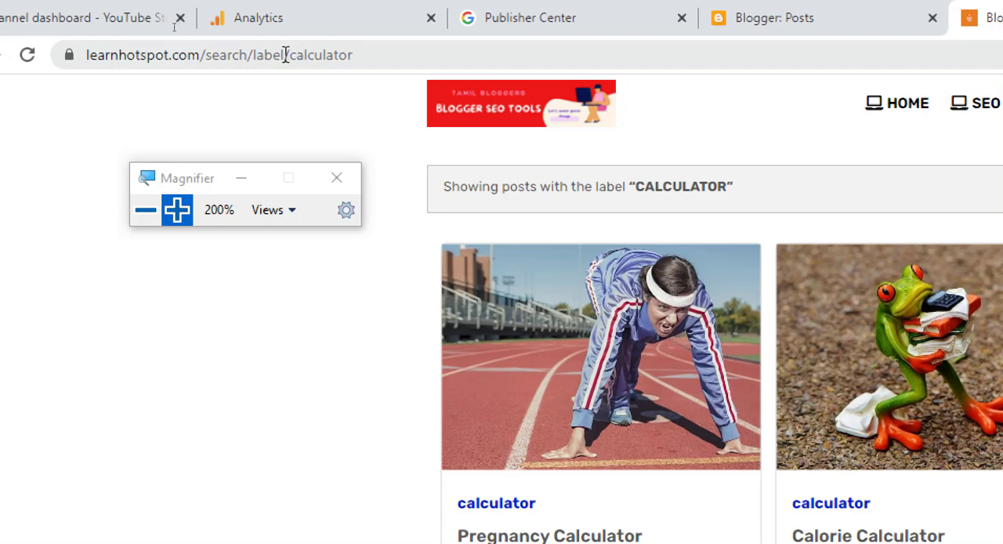
{"action": "double_click", "coordinate": [288, 54]}
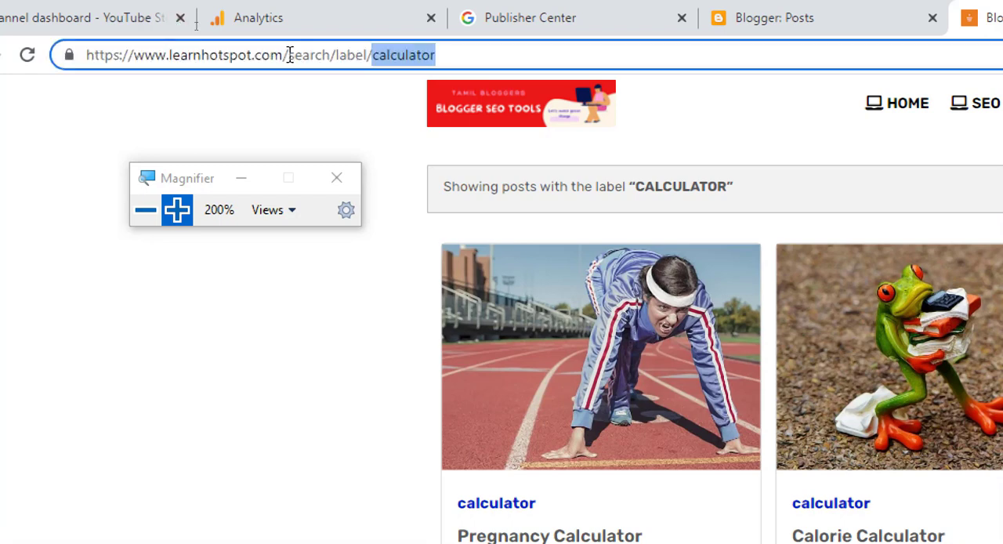
{"action": "left_click", "coordinate": [372, 56]}
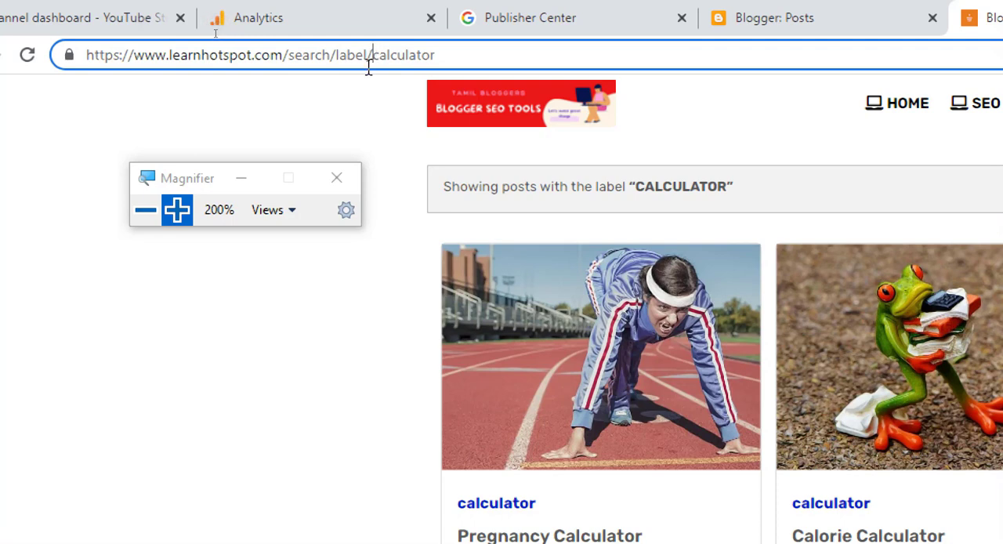
{"action": "key", "text": "BackSpace"}
{"action": "key", "text": "BackSpace"}
{"action": "key", "text": "BackSpace"}
{"action": "key", "text": "BackSpace"}
{"action": "key", "text": "BackSpace"}
{"action": "key", "text": "BackSpace"}
{"action": "key", "text": "BackSpace"}
{"action": "key", "text": "BackSpace"}
{"action": "key", "text": "BackSpace"}
{"action": "key", "text": "BackSpace"}
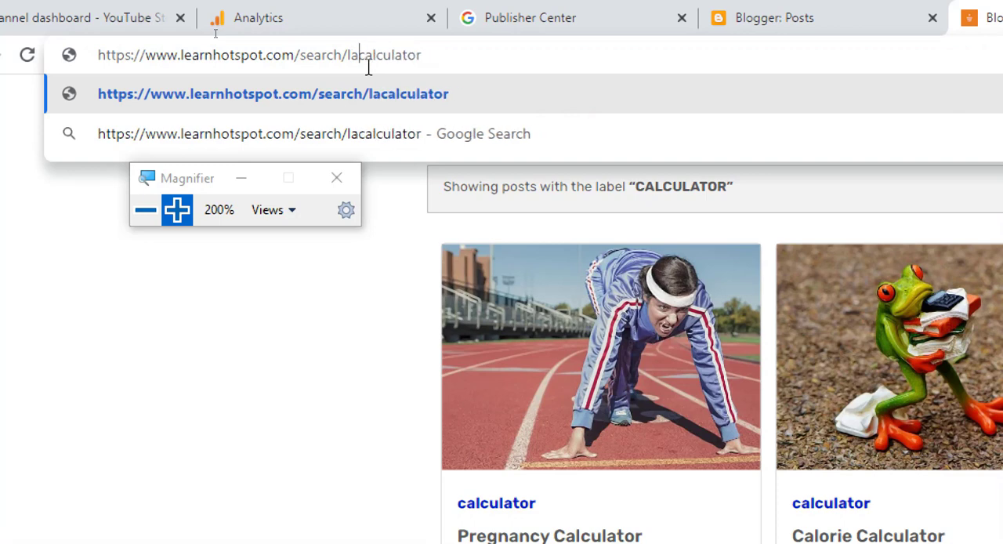
{"action": "key", "text": "BackSpace"}
{"action": "key", "text": "BackSpace"}
{"action": "key", "text": "BackSpace"}
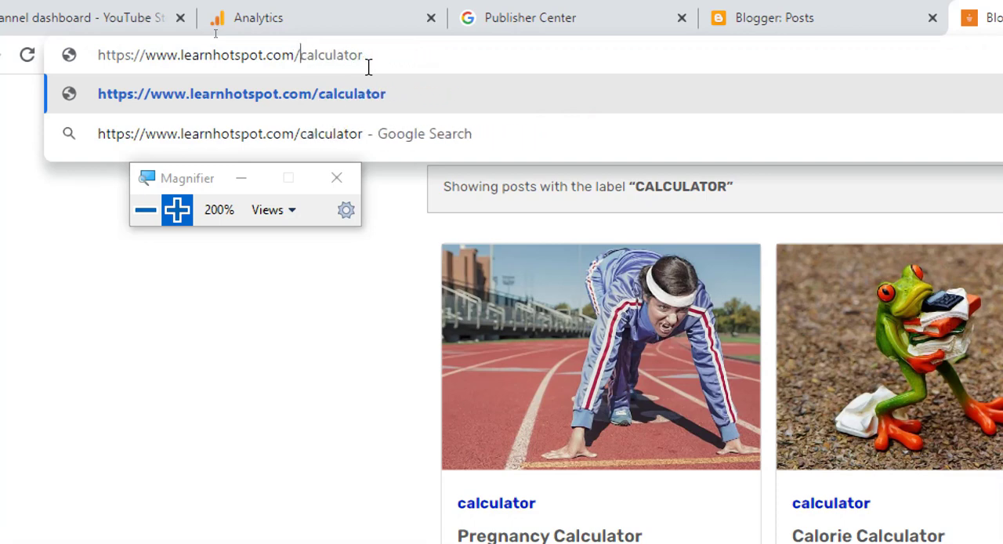
Step: Insert feeds/posts/default/-/ before calculator in the learnhotspot.com address and load the resulting label feed
{"action": "type", "text": "feeds"}
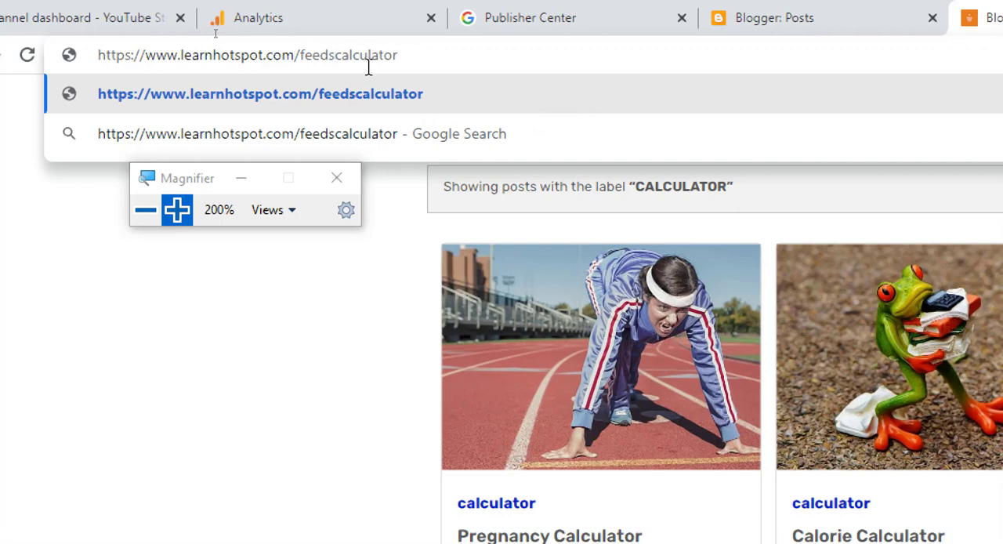
{"action": "type", "text": "/pos"}
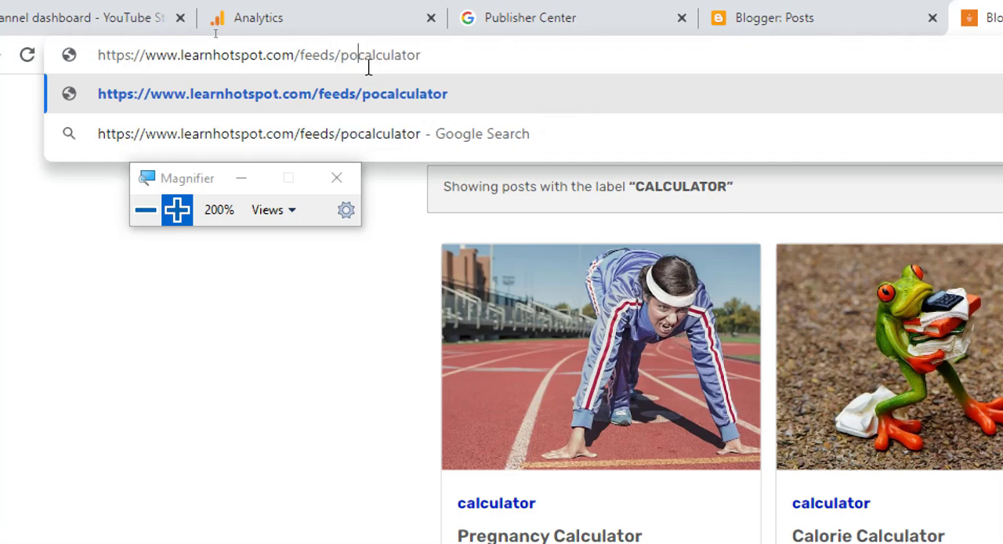
{"action": "type", "text": "ts"}
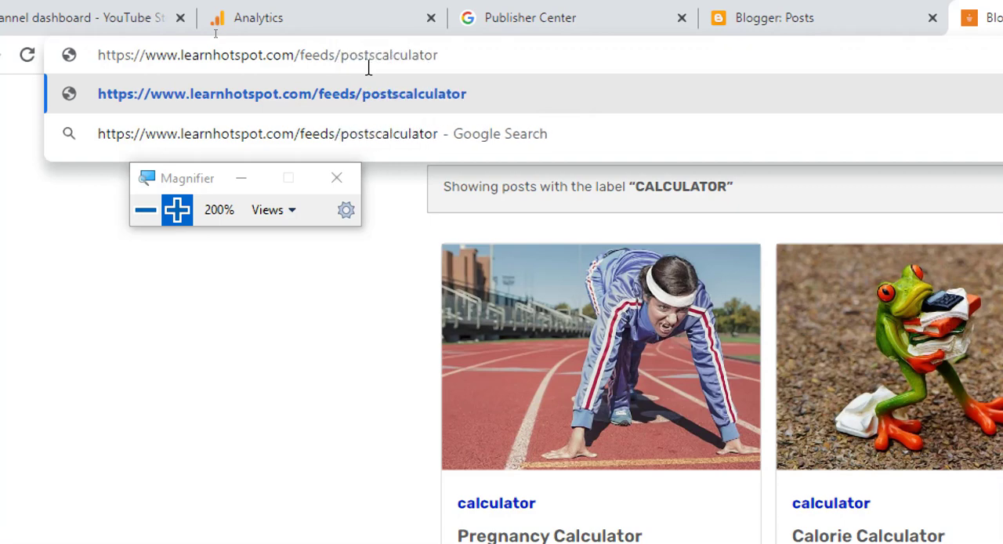
{"action": "type", "text": "/"}
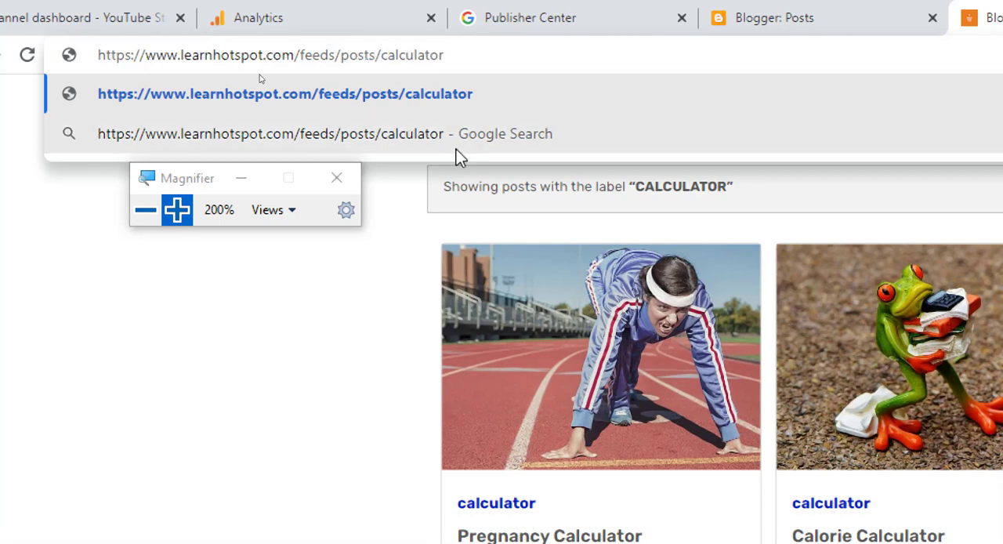
{"action": "type", "text": "defa"}
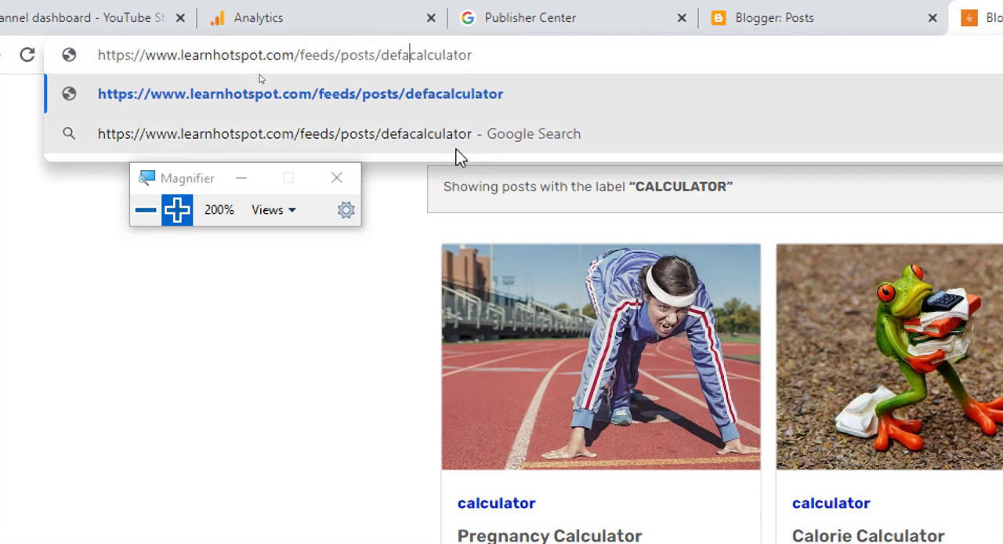
{"action": "type", "text": "ult"}
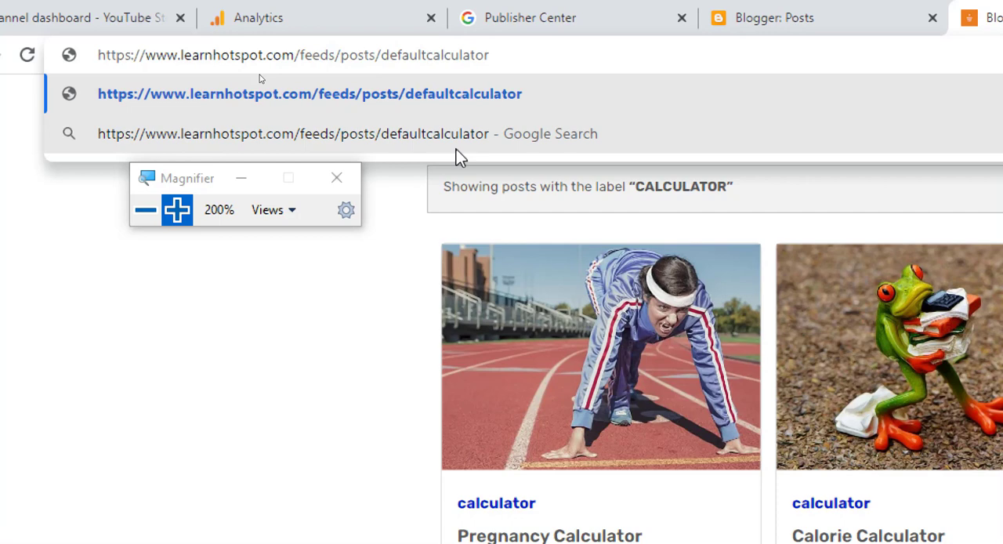
{"action": "type", "text": "/-"}
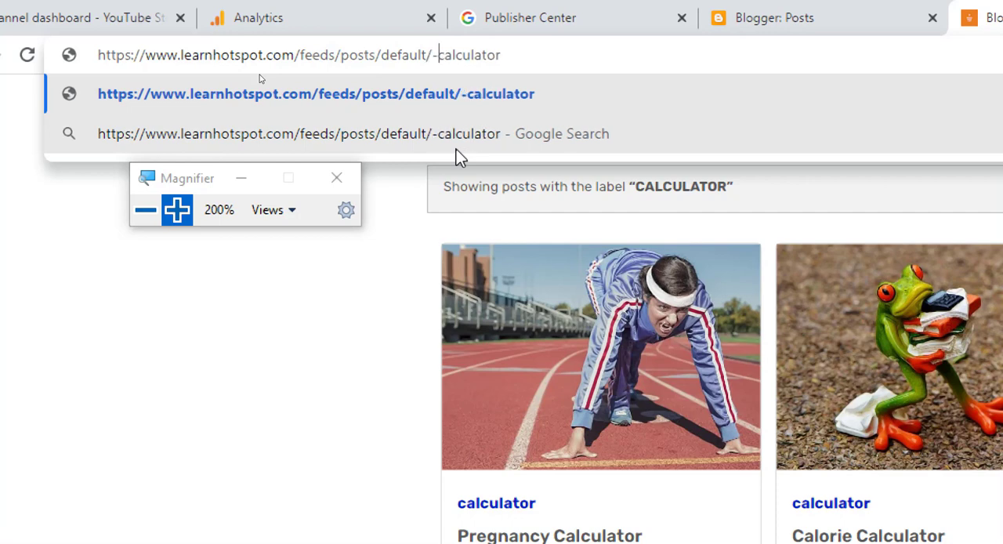
{"action": "type", "text": "/"}
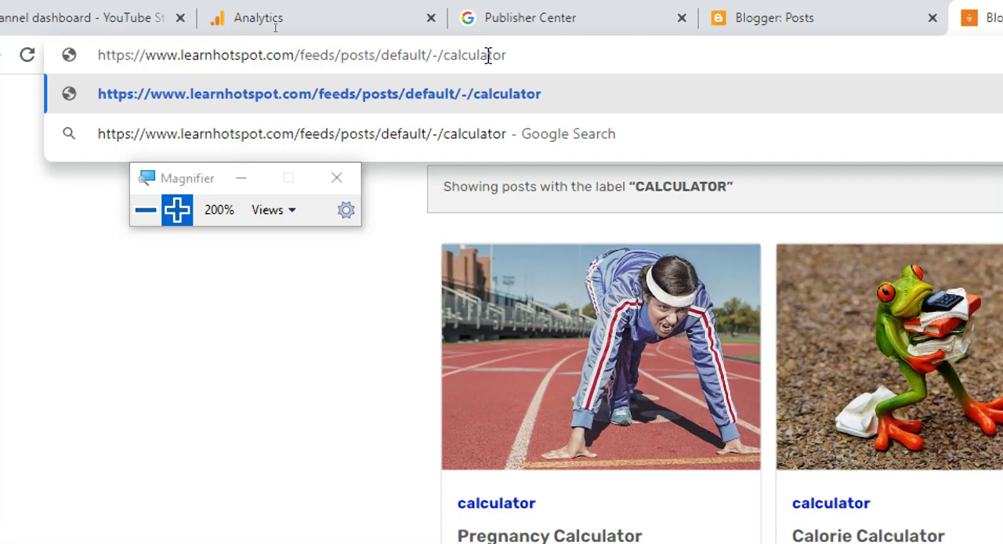
{"action": "left_click", "coordinate": [547, 59]}
{"action": "key", "text": "Return"}
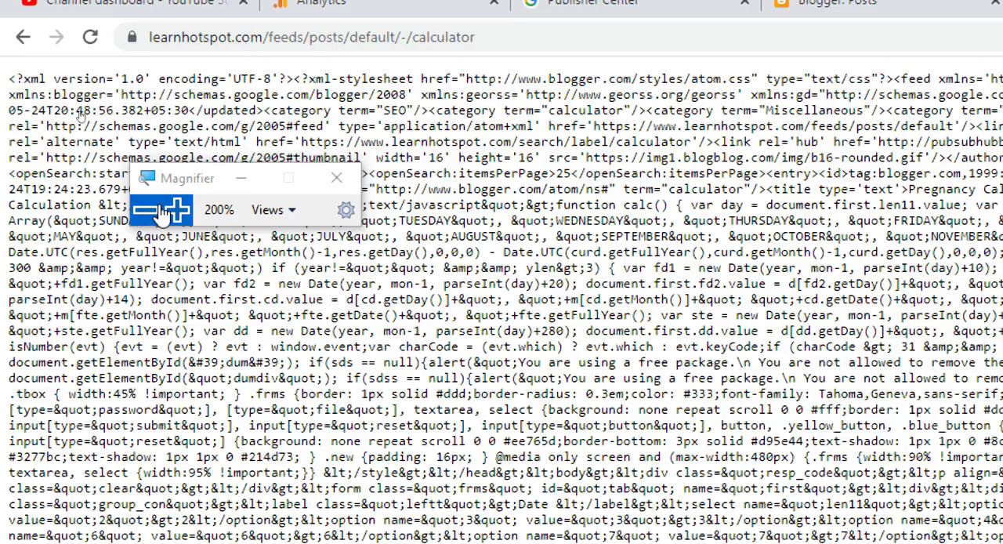
Step: Copy the full URL of the calculator label feed
{"action": "left_click", "coordinate": [160, 213]}
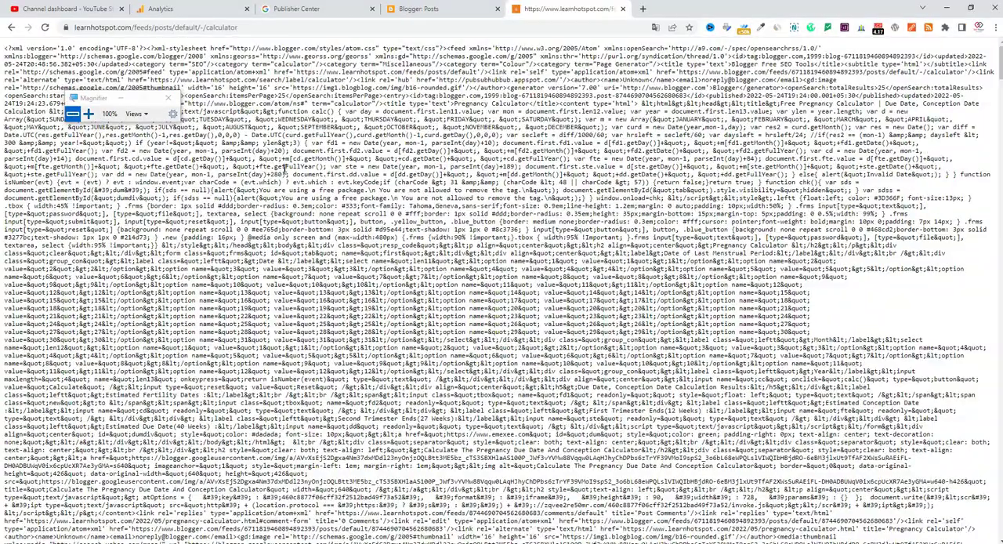
{"action": "left_click", "coordinate": [88, 114]}
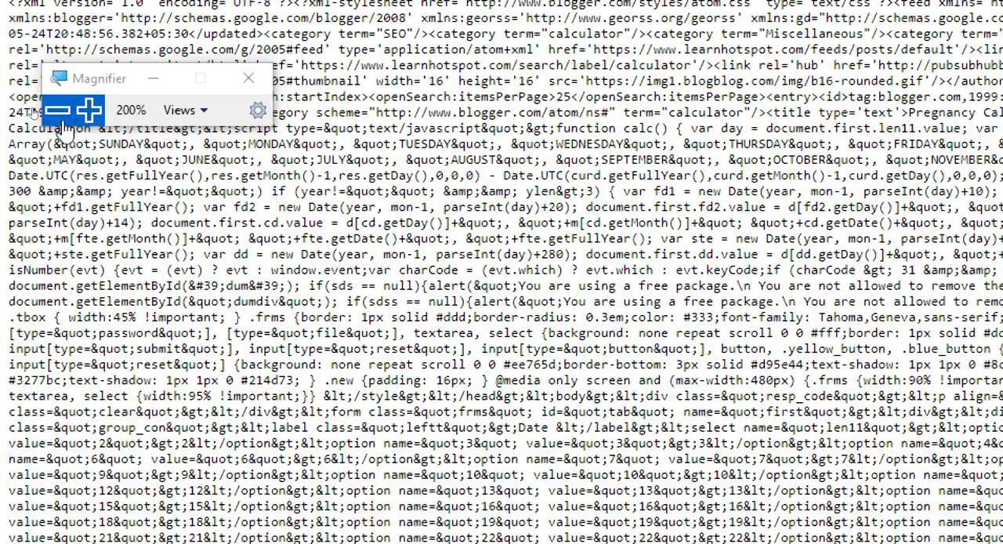
{"action": "left_click", "coordinate": [57, 110]}
{"action": "left_click", "coordinate": [189, 29]}
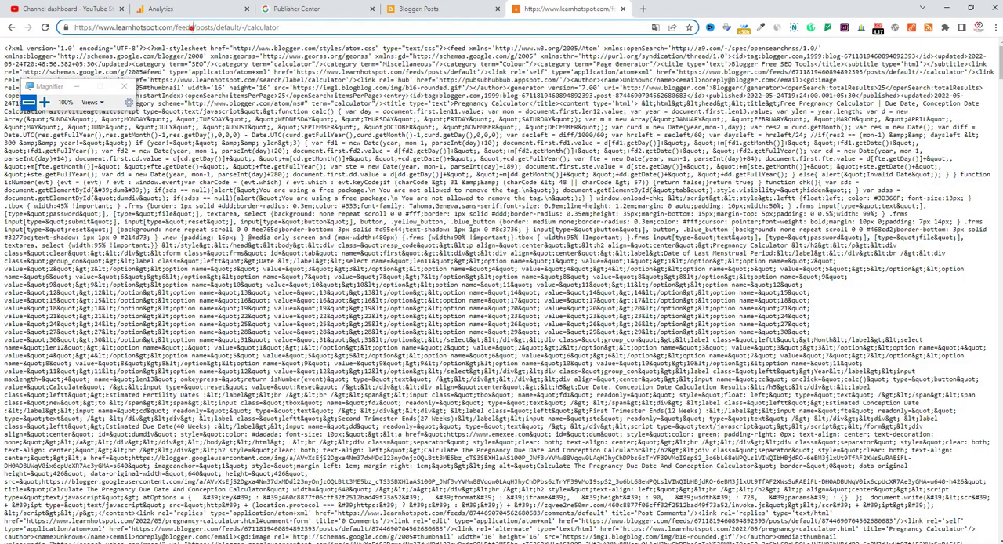
{"action": "triple_click", "coordinate": [191, 30]}
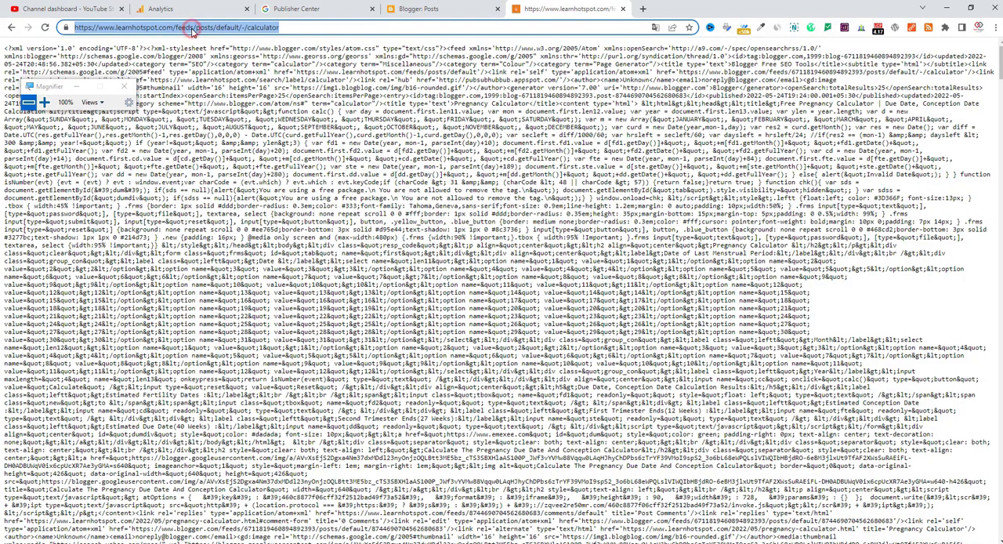
{"action": "right_click", "coordinate": [191, 30]}
{"action": "left_click", "coordinate": [221, 105]}
Step: Switch to Publisher Center and start a new section of type Feed in the Google News content settings
{"action": "left_click", "coordinate": [306, 8]}
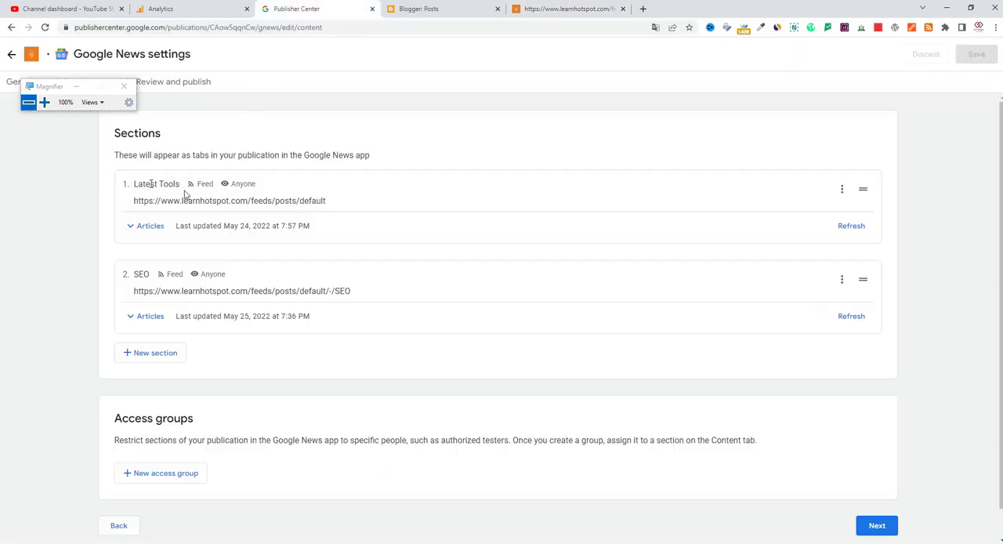
{"action": "left_click_drag", "start_coordinate": [65, 92], "coordinate": [37, 144]}
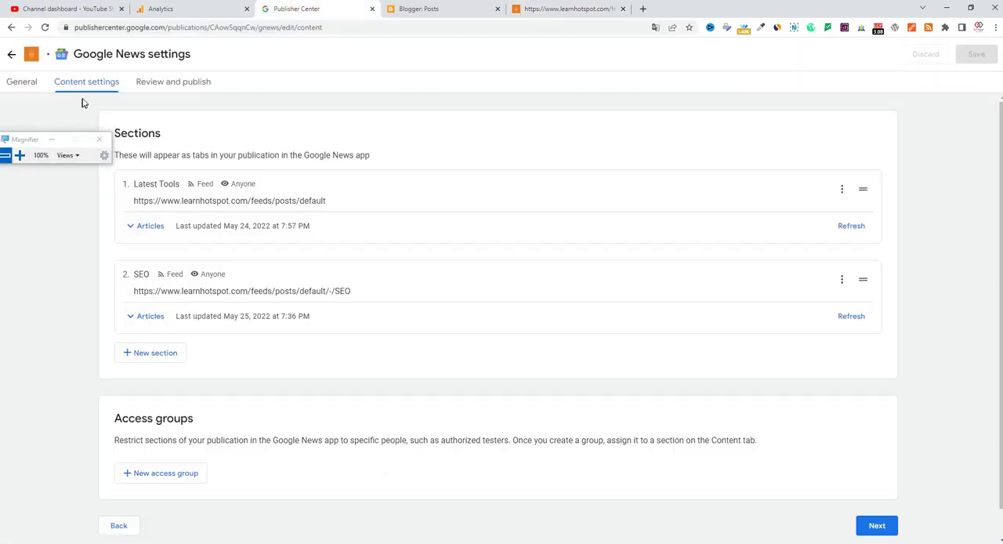
{"action": "left_click", "coordinate": [155, 359]}
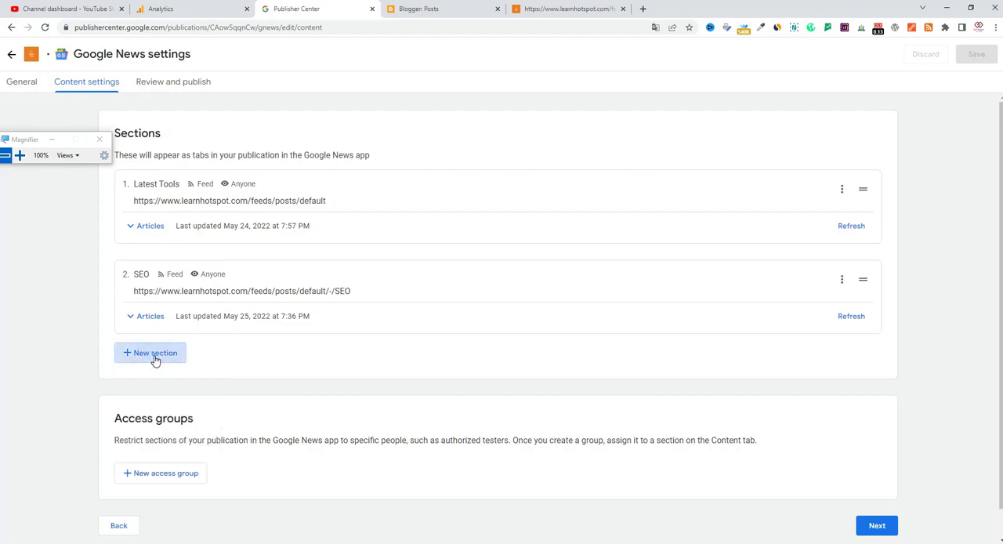
{"action": "left_click", "coordinate": [154, 358]}
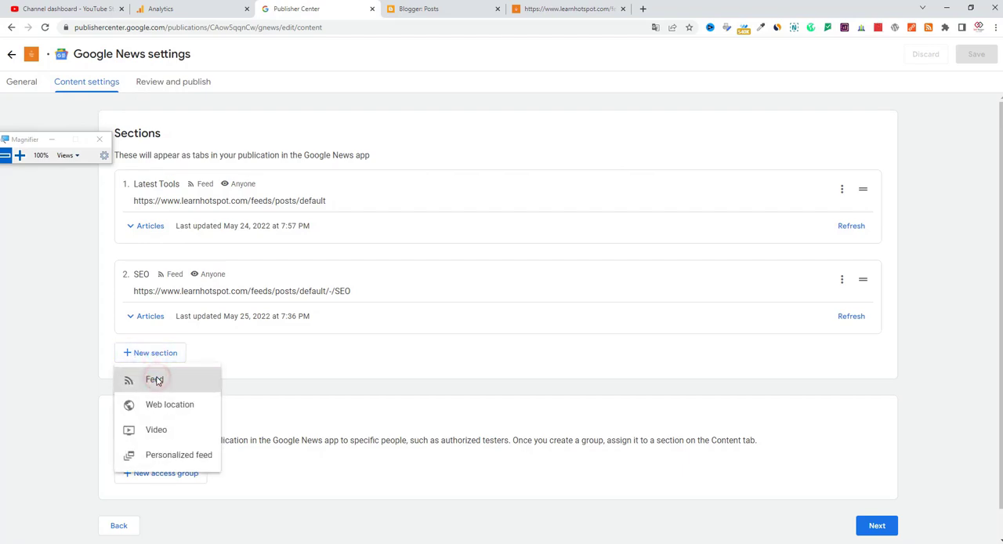
{"action": "left_click", "coordinate": [156, 381]}
{"action": "left_click", "coordinate": [153, 355]}
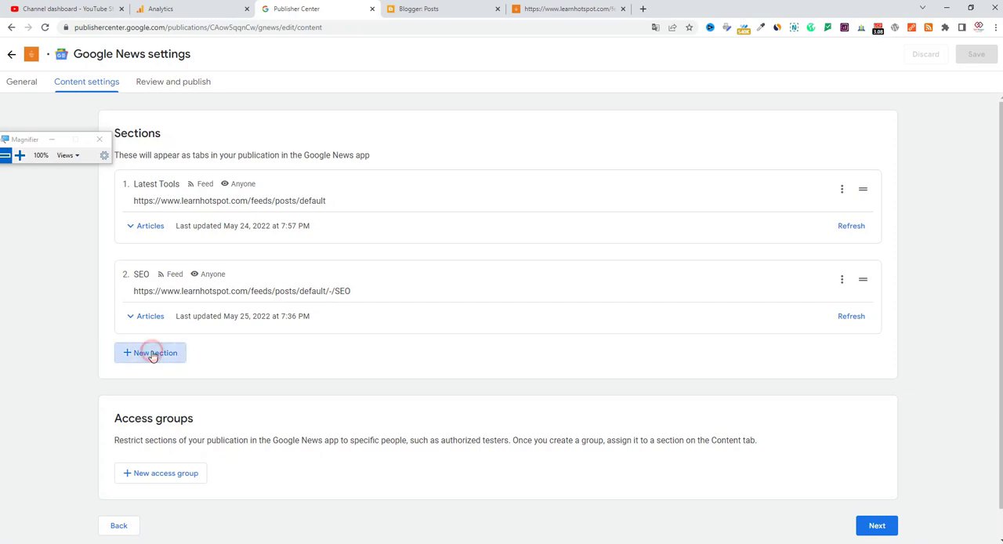
{"action": "left_click", "coordinate": [153, 356]}
{"action": "left_click", "coordinate": [152, 357]}
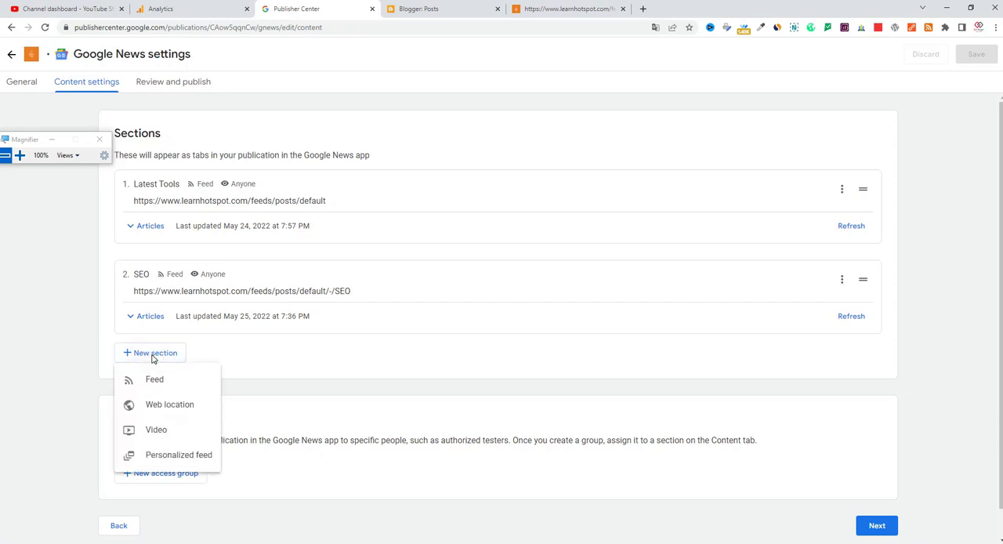
{"action": "left_click", "coordinate": [154, 381]}
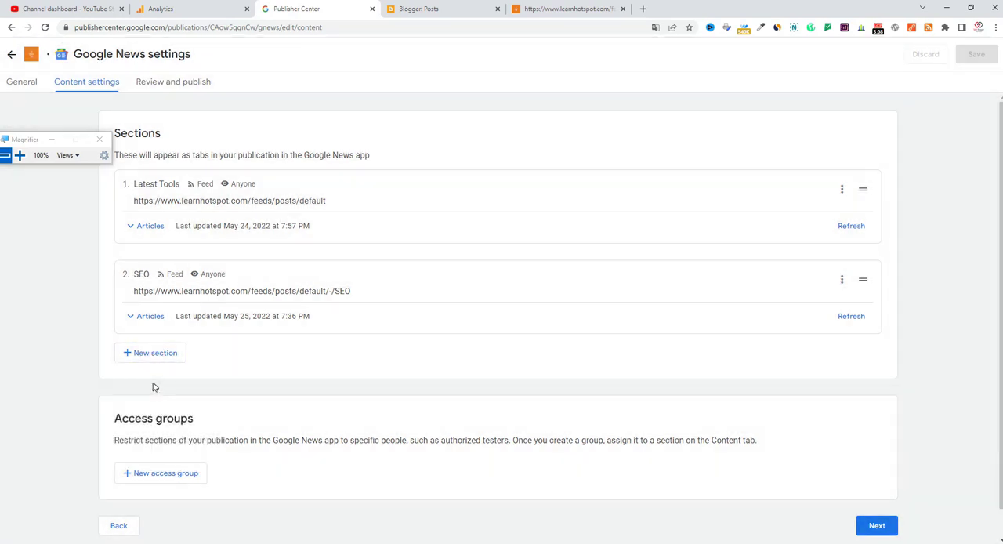
{"action": "left_click", "coordinate": [152, 357]}
{"action": "left_click", "coordinate": [153, 382]}
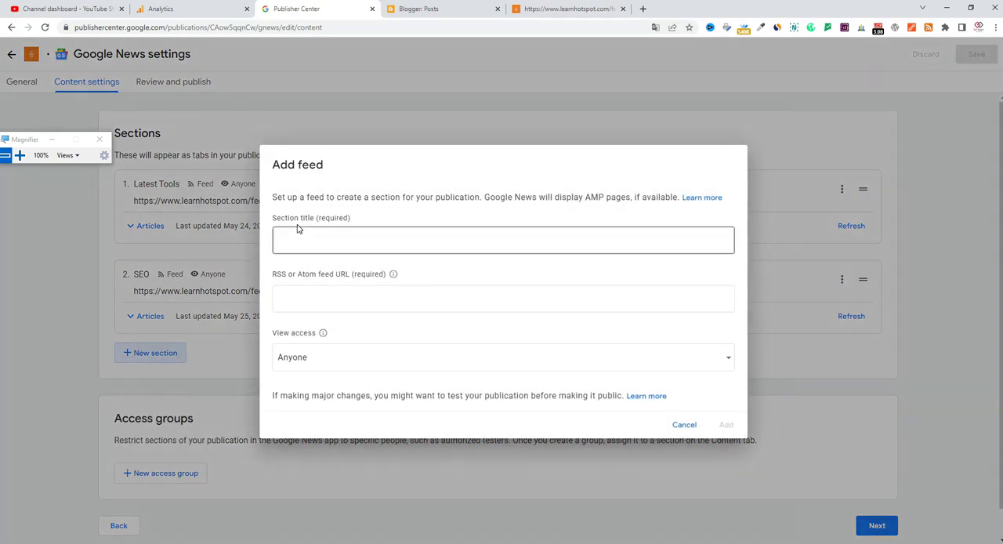
{"action": "left_click", "coordinate": [313, 239]}
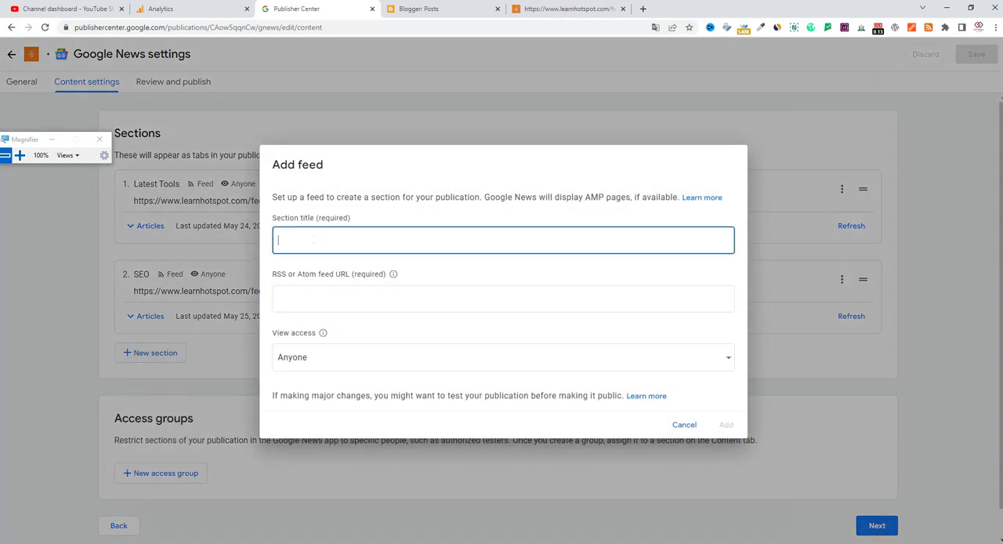
{"action": "type", "text": "Calculator"}
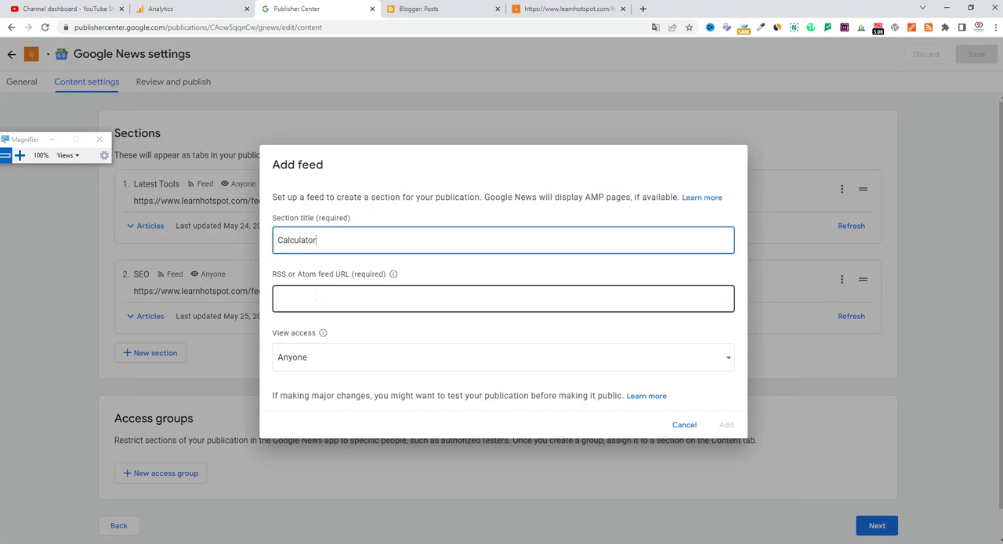
{"action": "left_click", "coordinate": [314, 296]}
{"action": "key", "text": "ctrl+v"}
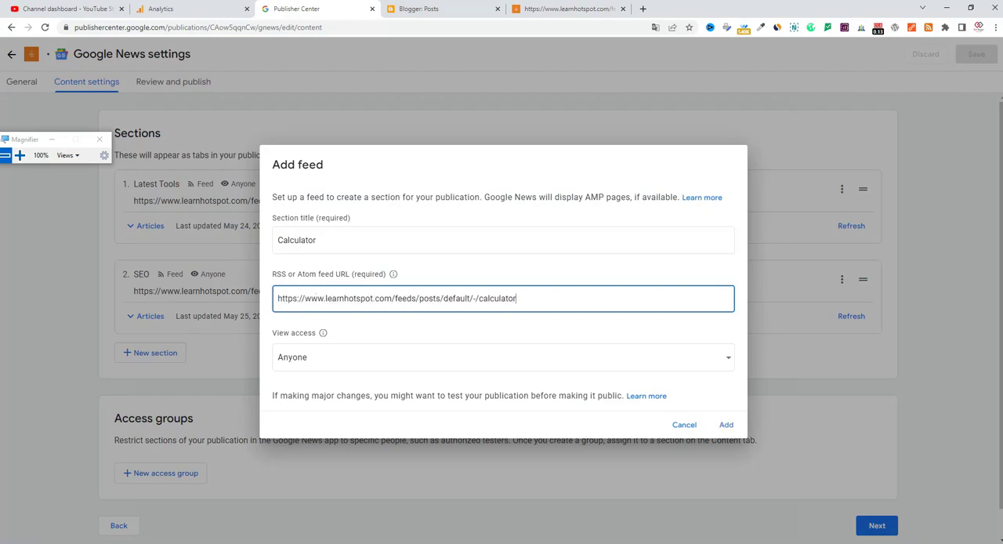
Step: Add the Calculator feed to the publication's sections and save the Google News settings
{"action": "left_click", "coordinate": [19, 155]}
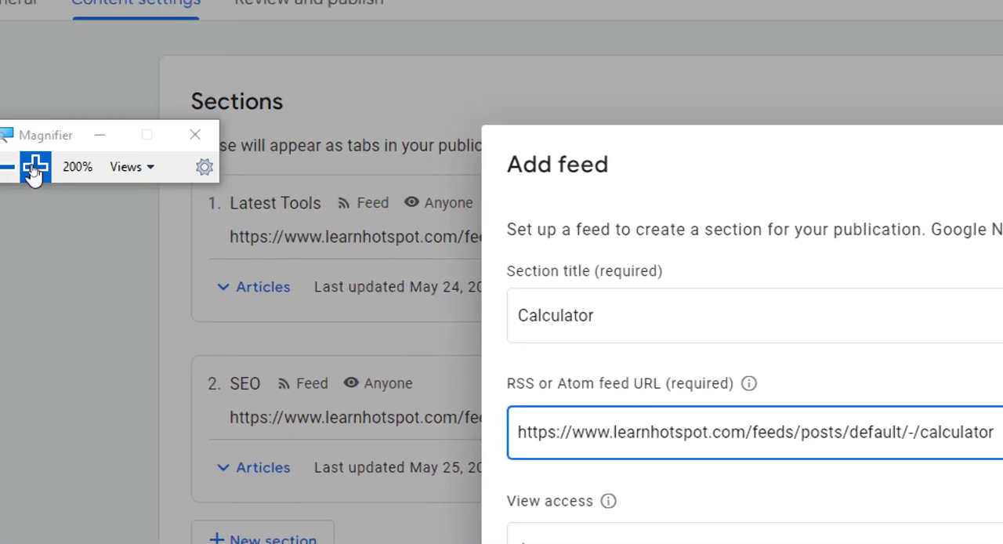
{"action": "left_click", "coordinate": [7, 166]}
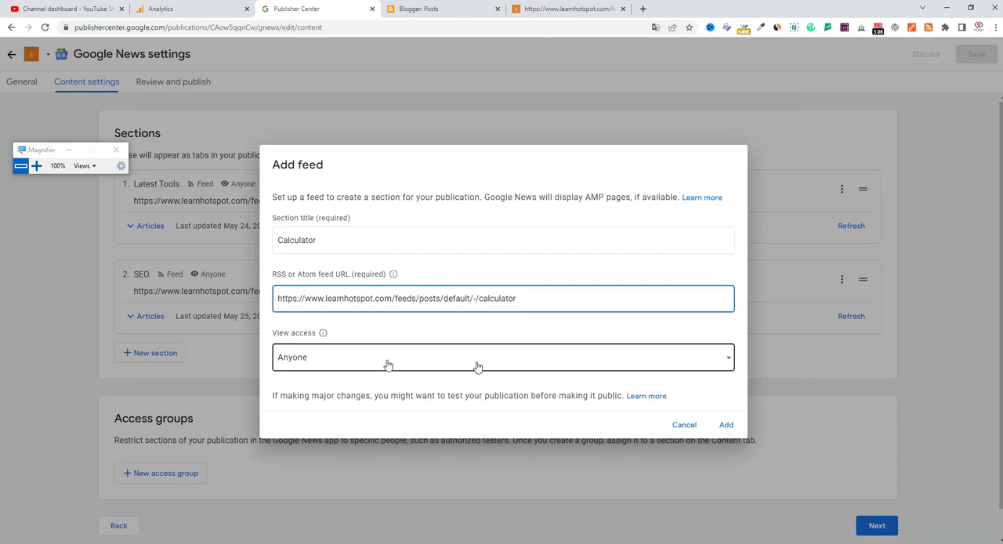
{"action": "left_click", "coordinate": [725, 427]}
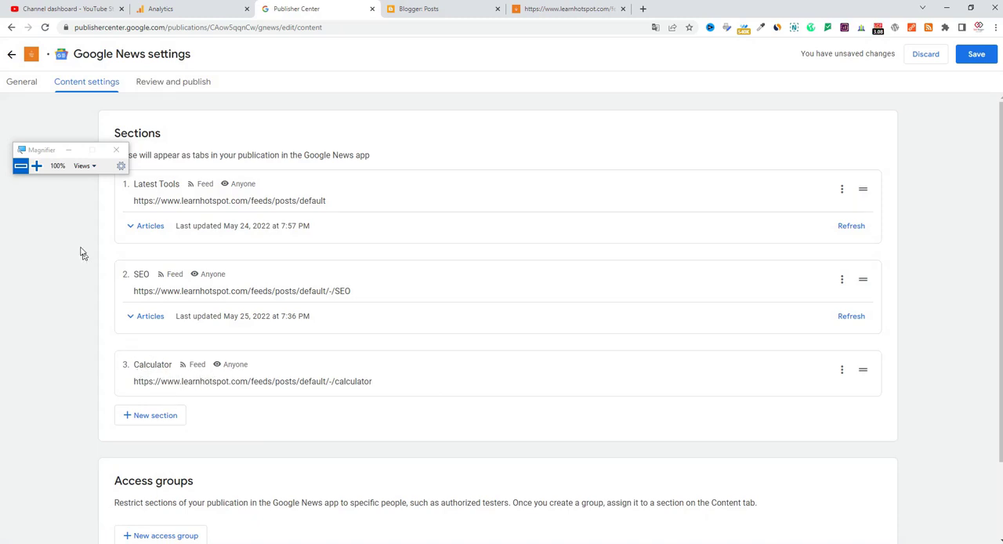
{"action": "left_click", "coordinate": [976, 55]}
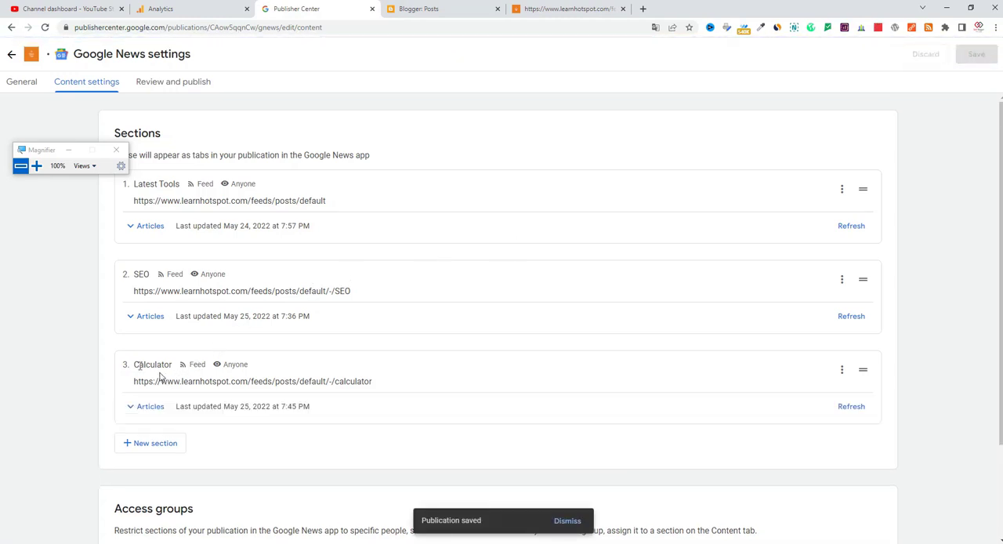
Step: Return to the Google News publication overview and view the Calculator section in the preview
{"action": "left_click", "coordinate": [26, 85]}
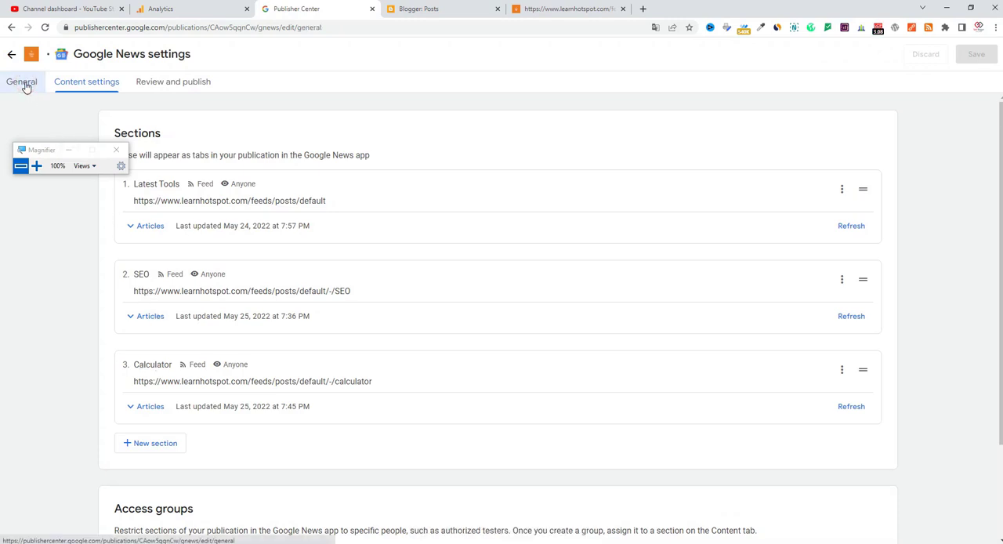
{"action": "left_click", "coordinate": [12, 56]}
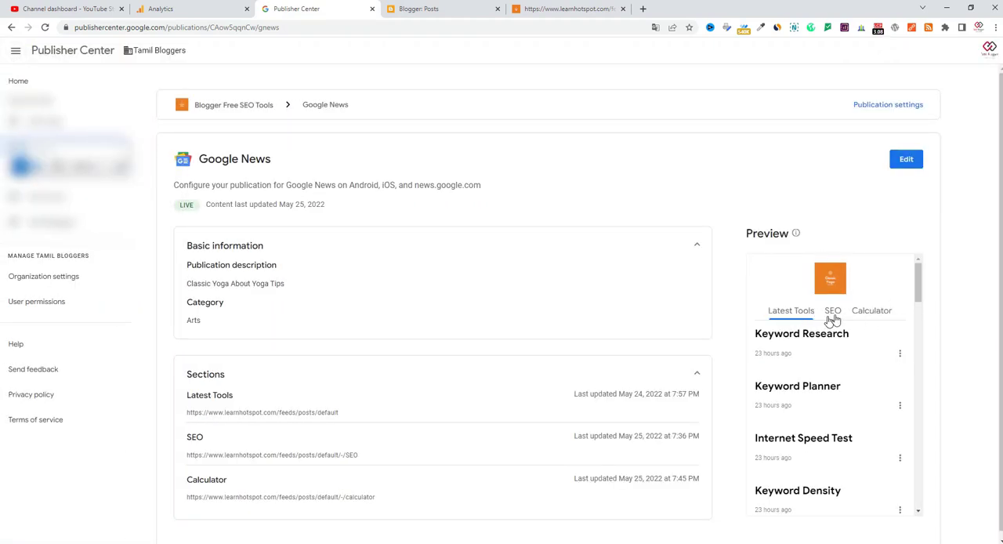
{"action": "double_click", "coordinate": [869, 314]}
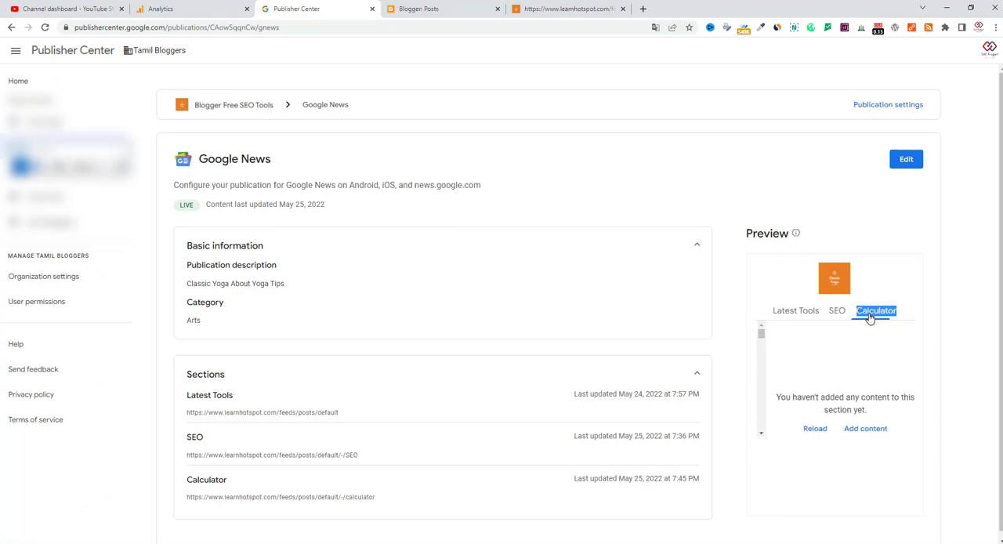
Step: Compare the SEO and Calculator sections in the publication preview
{"action": "scroll", "coordinate": [937, 387], "scroll_direction": "down", "scroll_amount": 1}
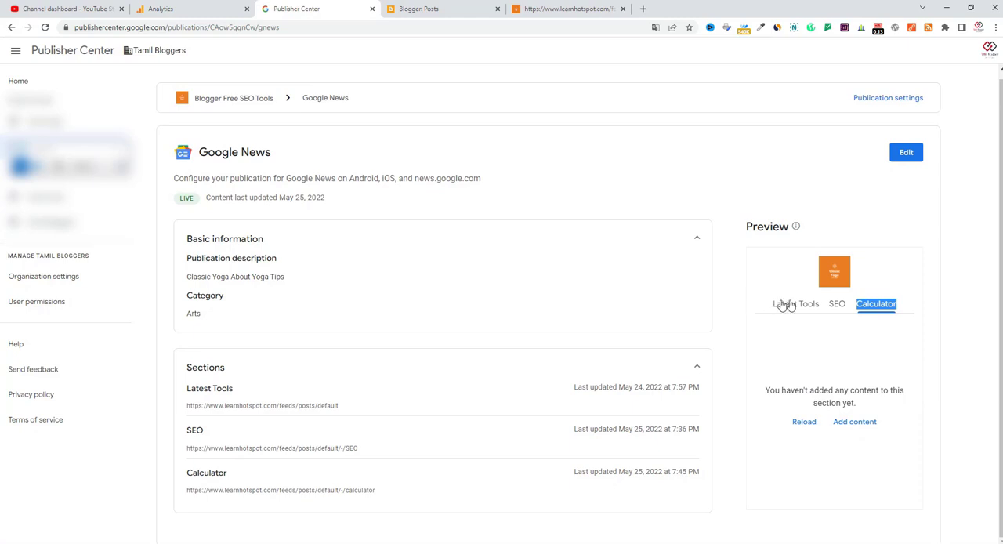
{"action": "double_click", "coordinate": [833, 303]}
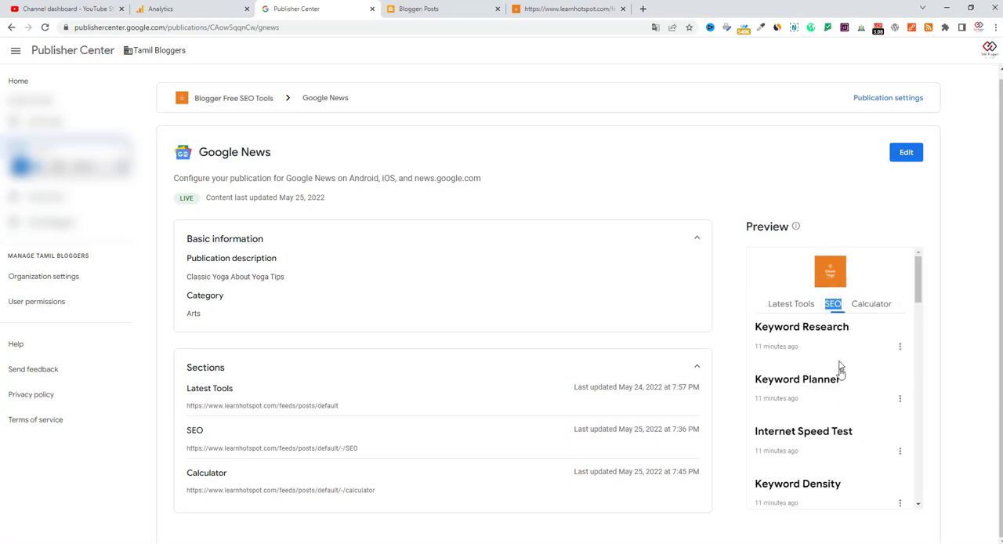
{"action": "left_click", "coordinate": [869, 304]}
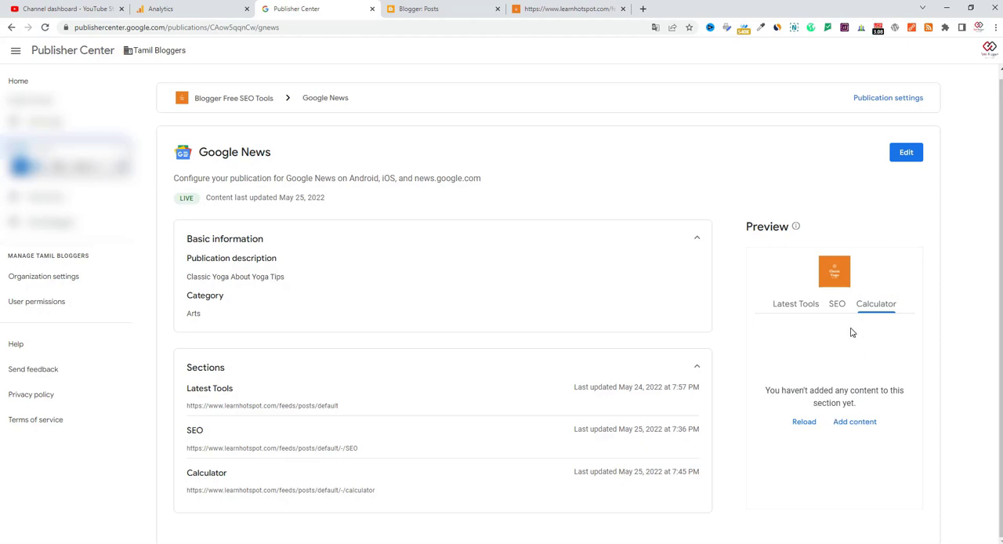
Step: Open the Google News content settings, expand the Calculator section's articles and refresh its feed
{"action": "left_click", "coordinate": [906, 154]}
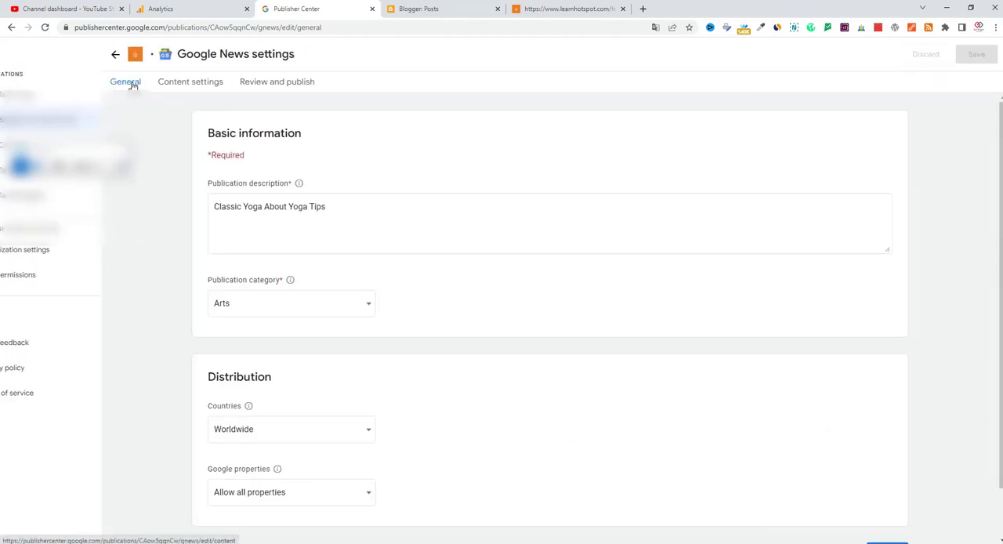
{"action": "left_click", "coordinate": [94, 82]}
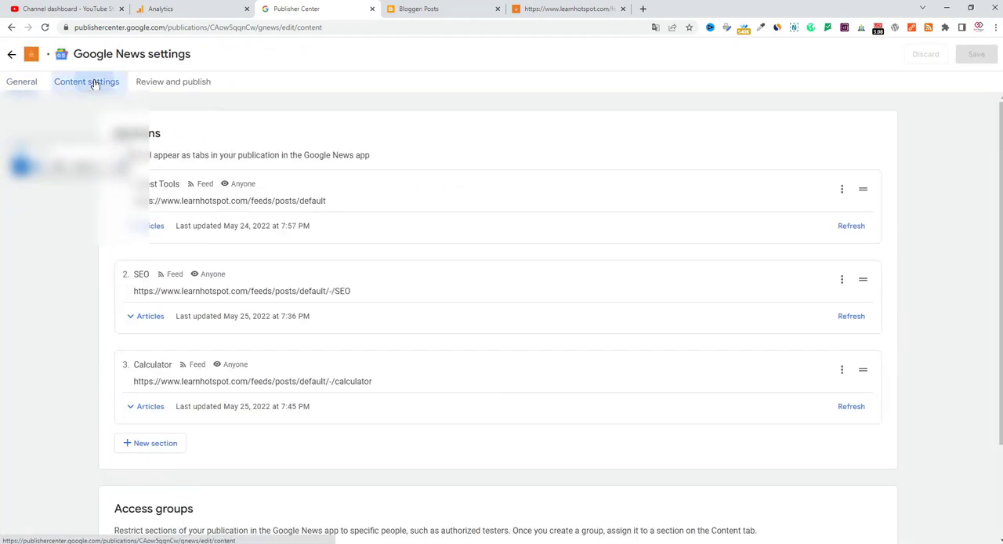
{"action": "left_click", "coordinate": [152, 413]}
{"action": "scroll", "coordinate": [324, 374], "scroll_direction": "down", "scroll_amount": 2}
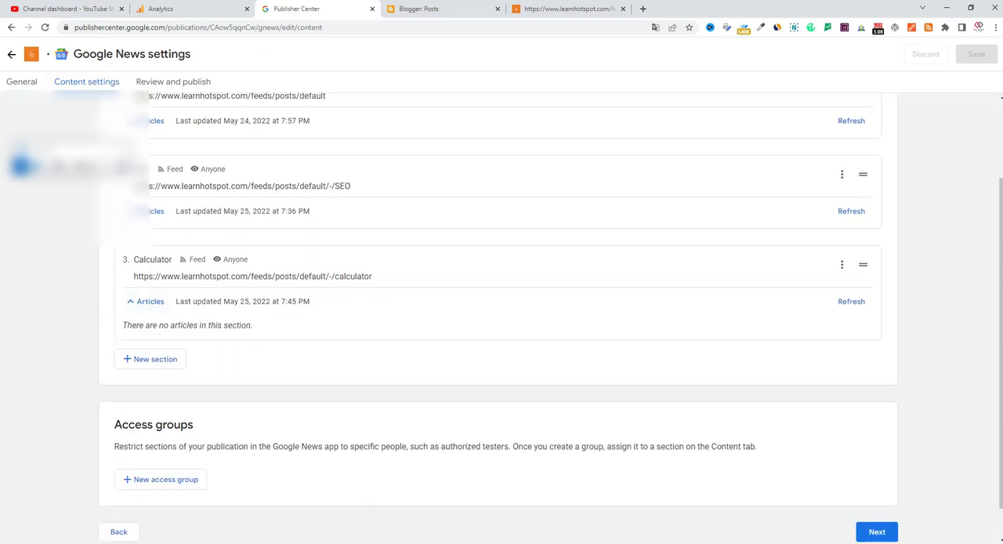
{"action": "left_click", "coordinate": [842, 306]}
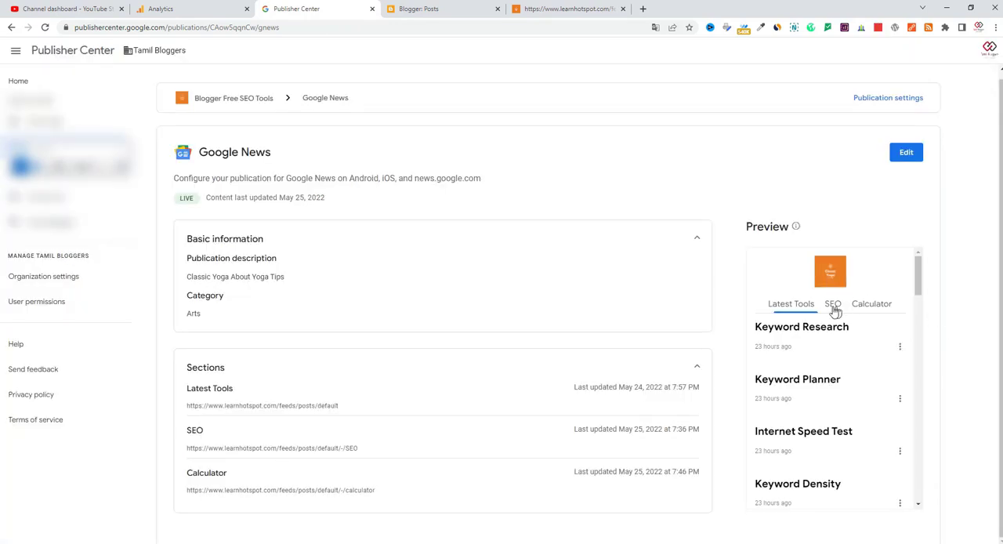
Step: Check the SEO section in the publication preview and look through the articles listed under Calculator
{"action": "left_click", "coordinate": [829, 312]}
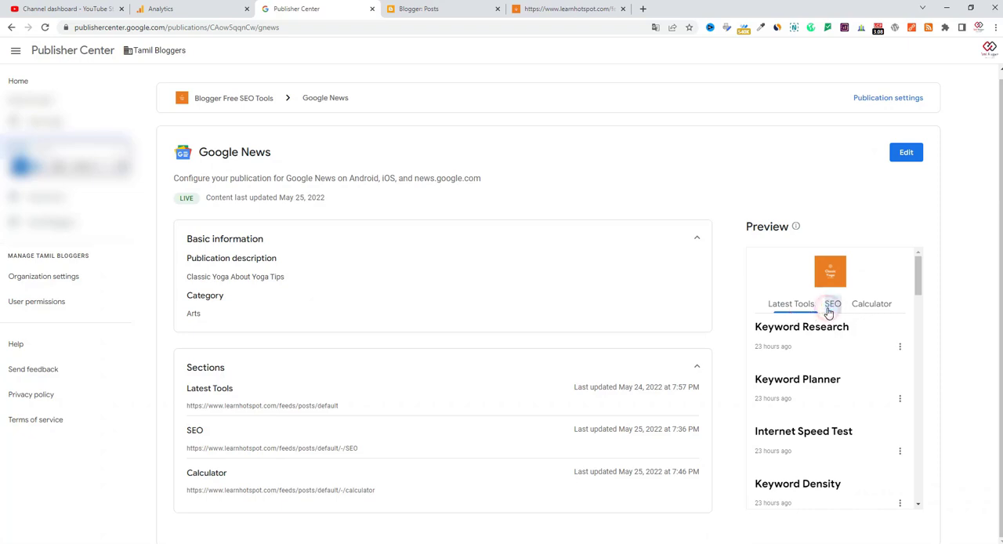
{"action": "left_click", "coordinate": [868, 306]}
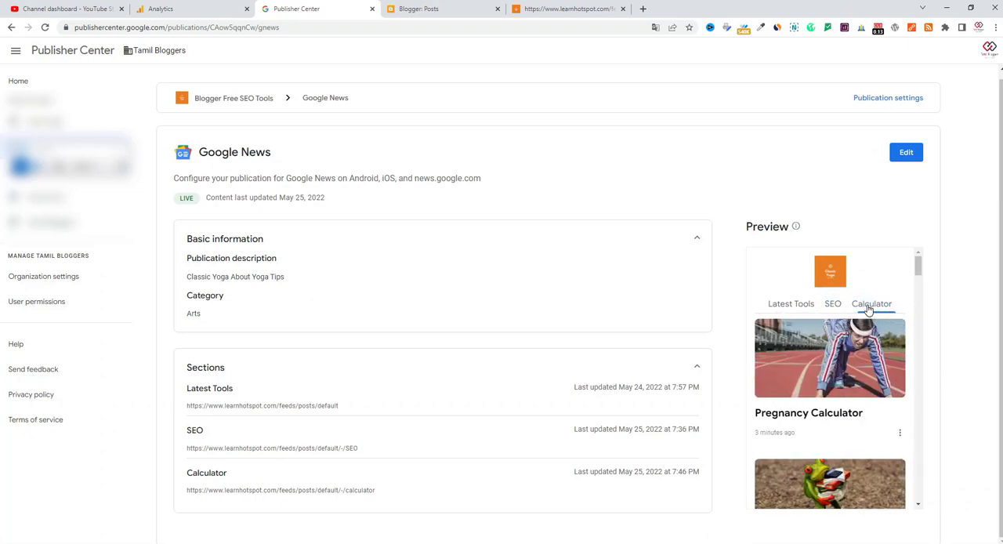
{"action": "scroll", "coordinate": [857, 412], "scroll_direction": "down", "scroll_amount": 3}
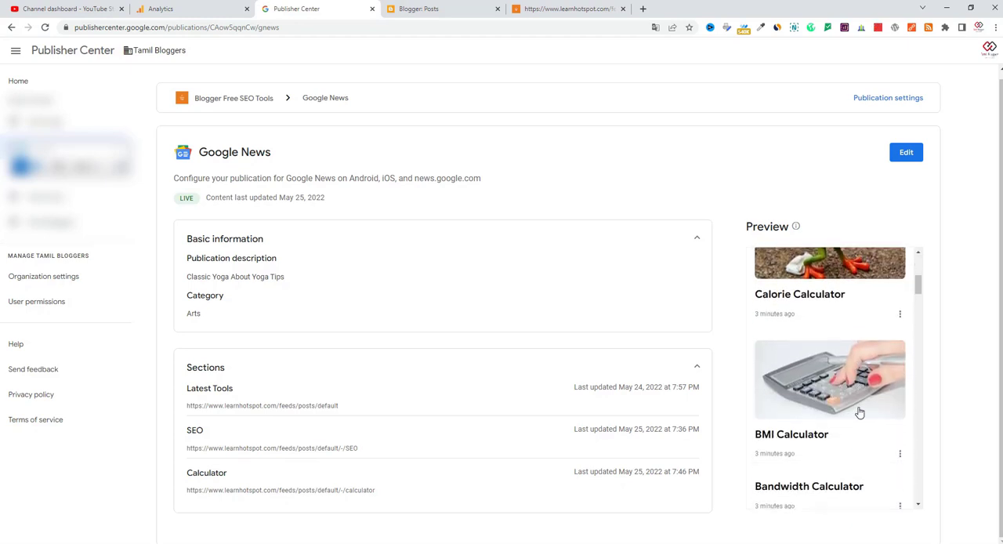
{"action": "scroll", "coordinate": [859, 411], "scroll_direction": "down", "scroll_amount": 3}
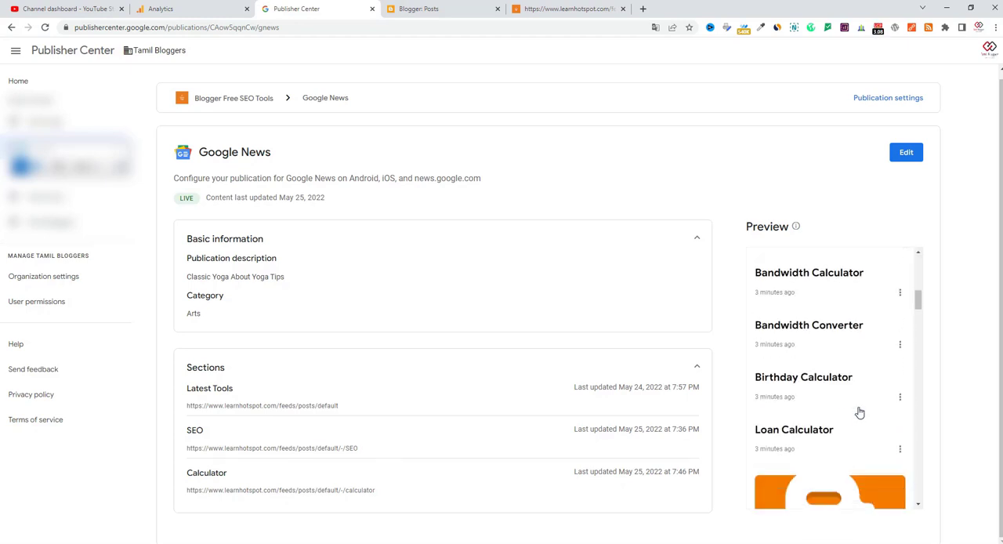
{"action": "scroll", "coordinate": [860, 412], "scroll_direction": "up", "scroll_amount": 1}
{"action": "scroll", "coordinate": [859, 410], "scroll_direction": "up", "scroll_amount": 3}
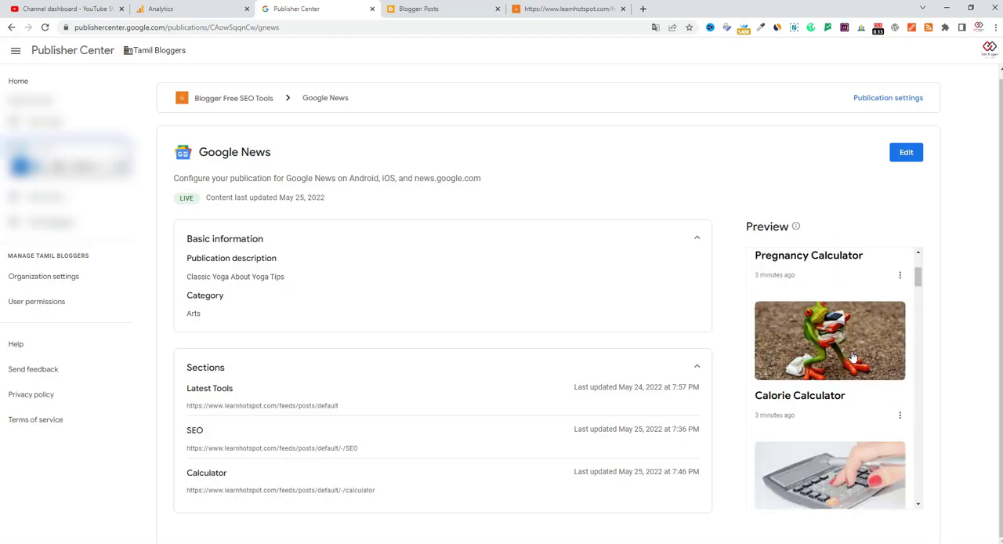
{"action": "scroll", "coordinate": [851, 353], "scroll_direction": "up", "scroll_amount": 3}
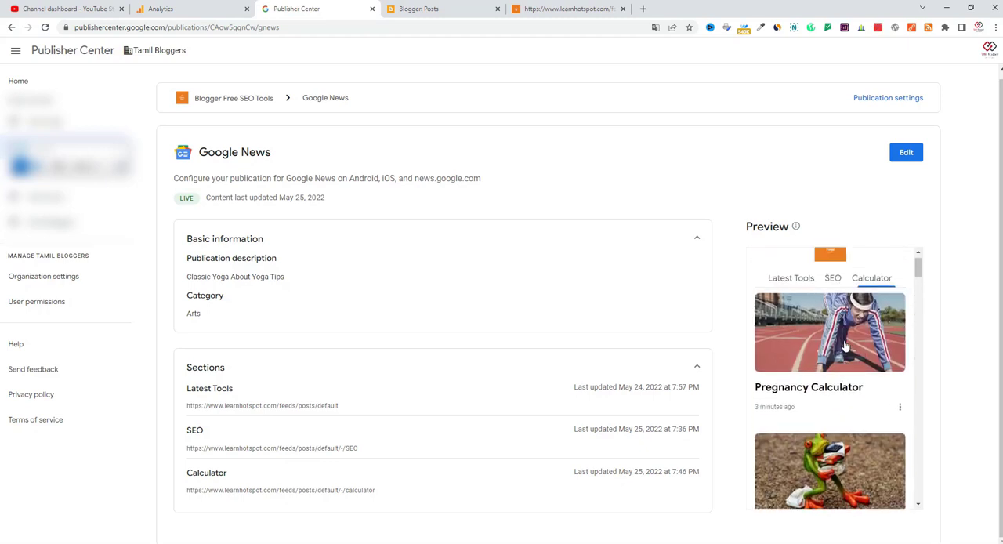
{"action": "scroll", "coordinate": [844, 345], "scroll_direction": "up", "scroll_amount": 2}
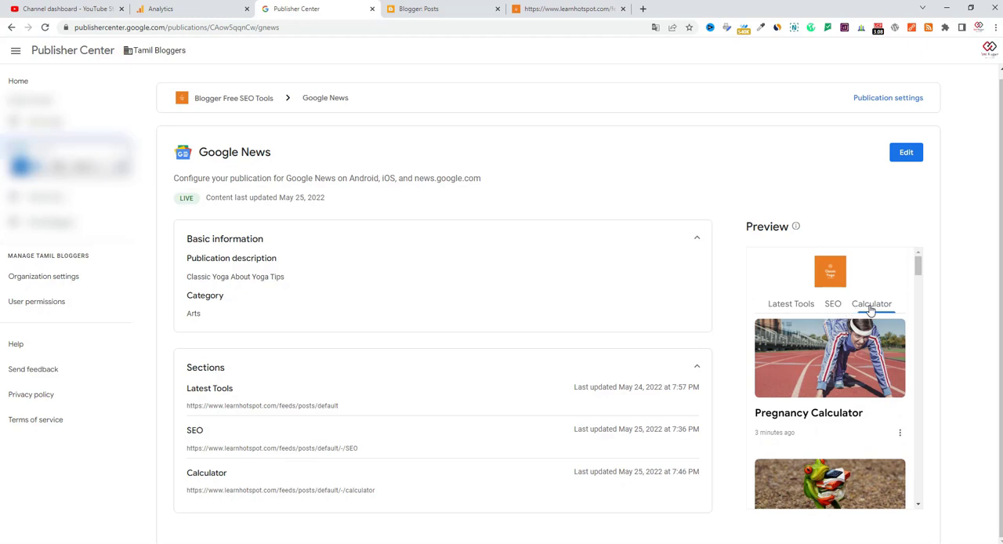